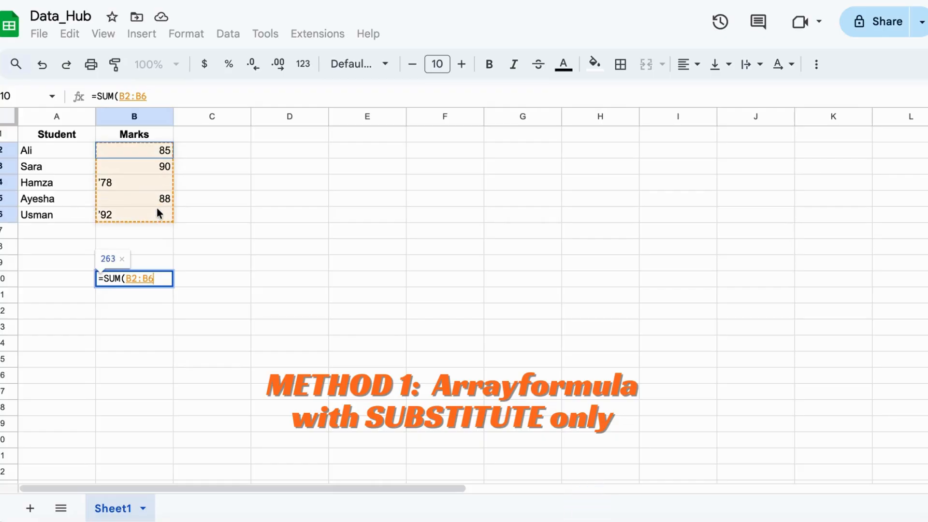
Total the marks in B2:B6 with SUM in cell B10 and select the apostrophe-prefixed marks in B4 and B6.
key("Return")
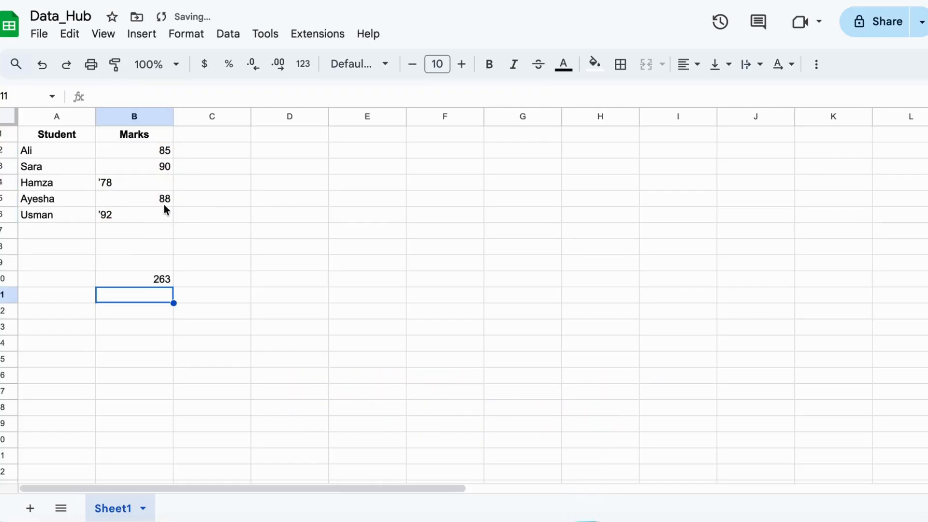
left_click(166, 280)
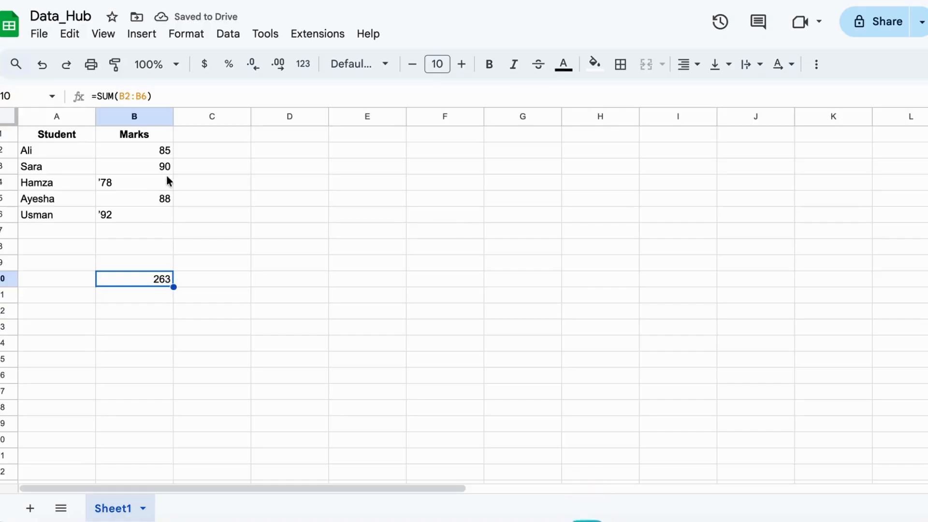
left_click(201, 151)
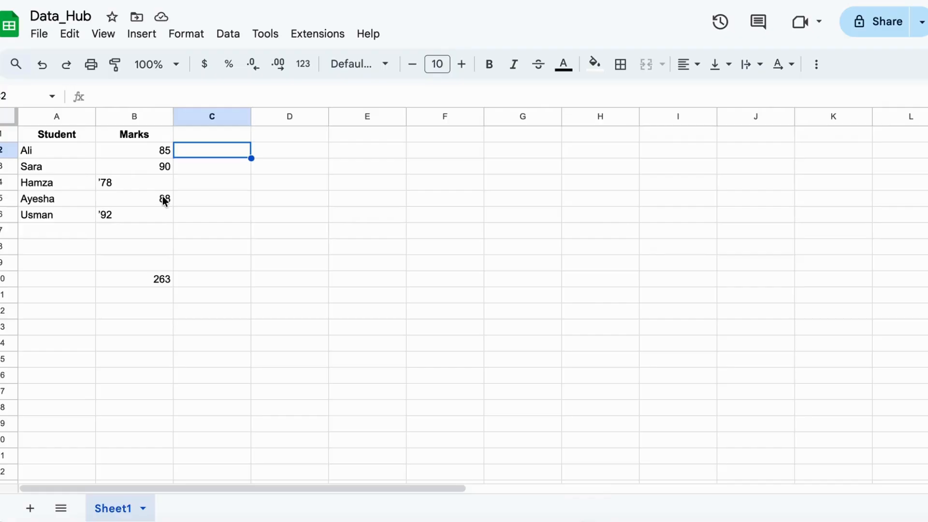
left_click(147, 183)
left_click(152, 214, "ctrl")
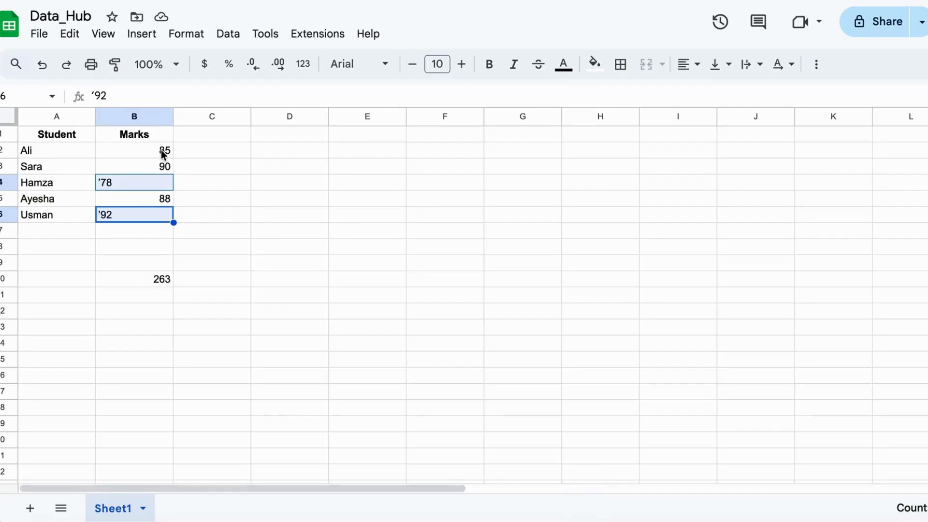
Enter the formula =ARRAYFORMULA(--SUBSTITUTE(B2,"'","")) in cell C2 to strip the apostrophe and convert the mark to a number.
left_click(197, 151)
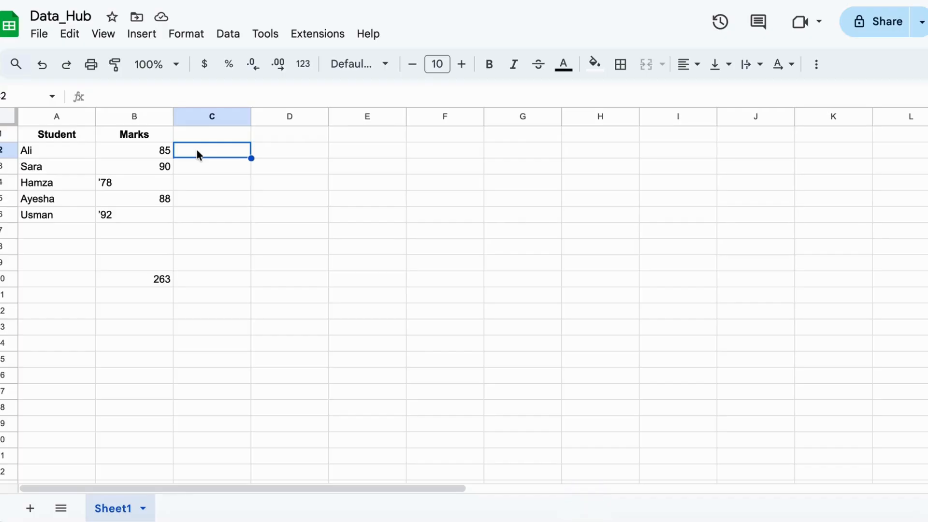
type("=arr")
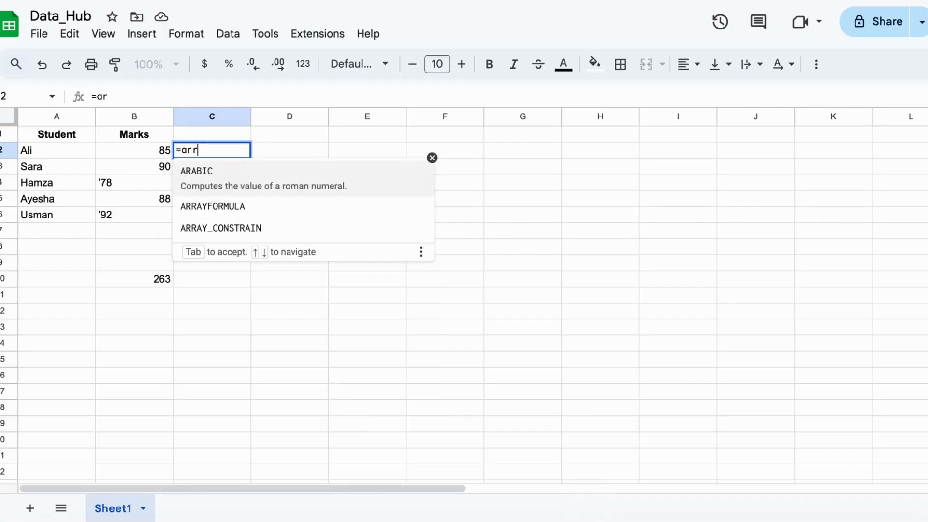
left_click(232, 181)
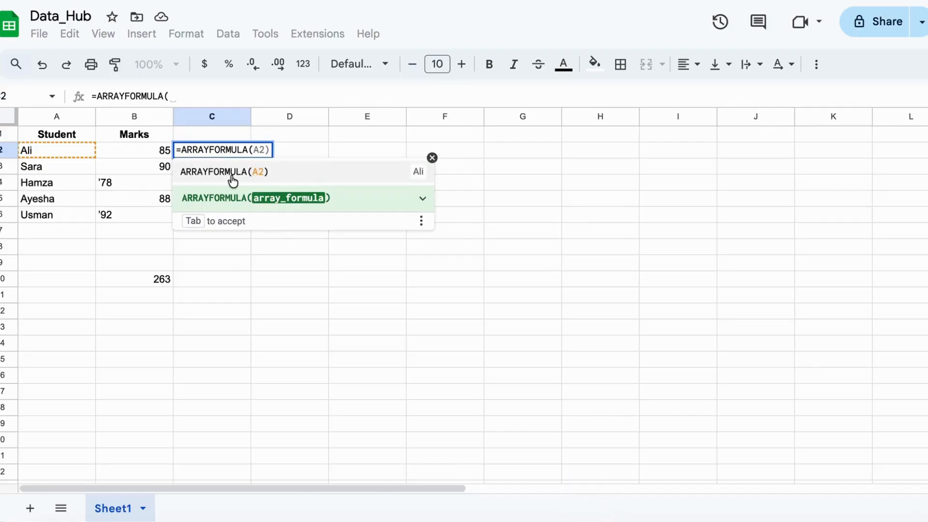
type("--")
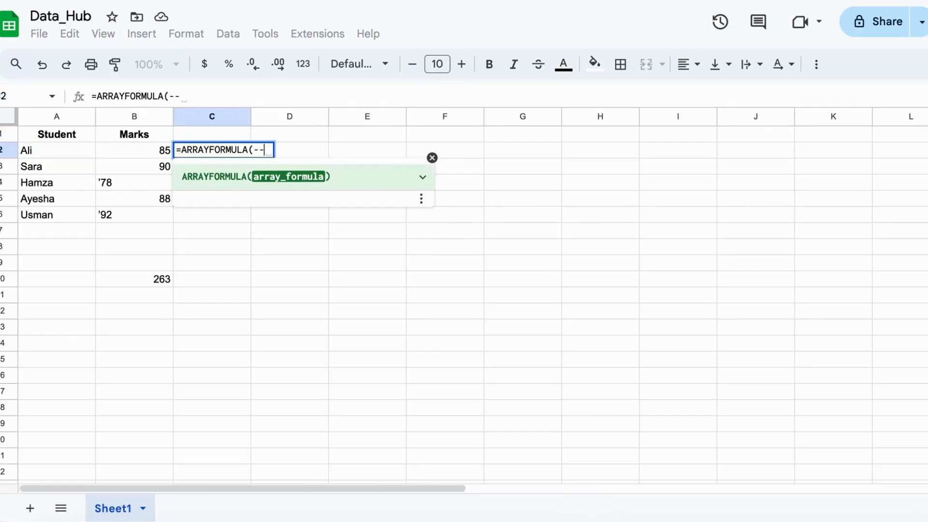
type("v")
key("BackSpace")
type("sub")
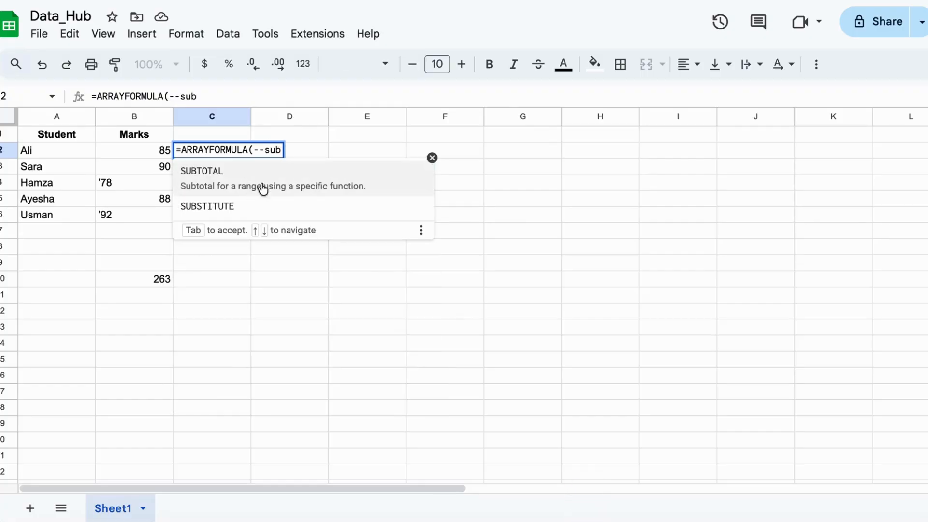
left_click(255, 201)
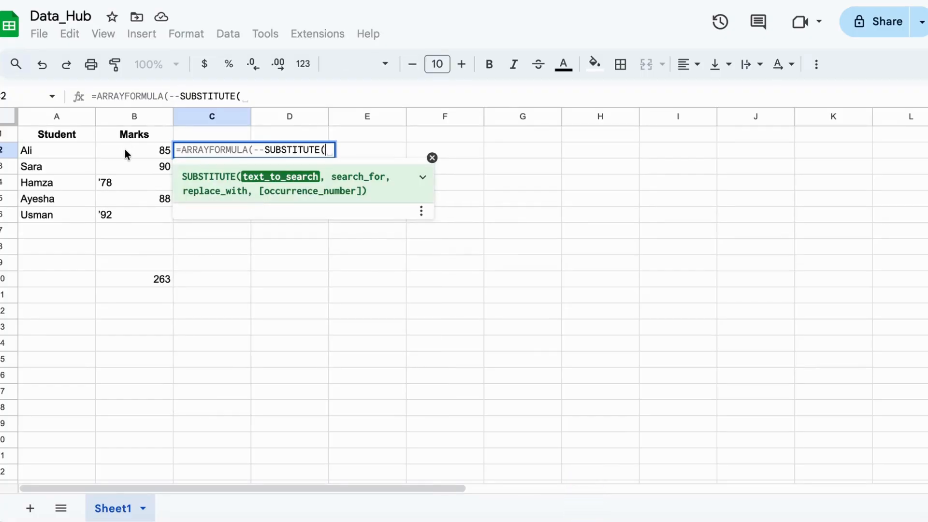
left_click(124, 149)
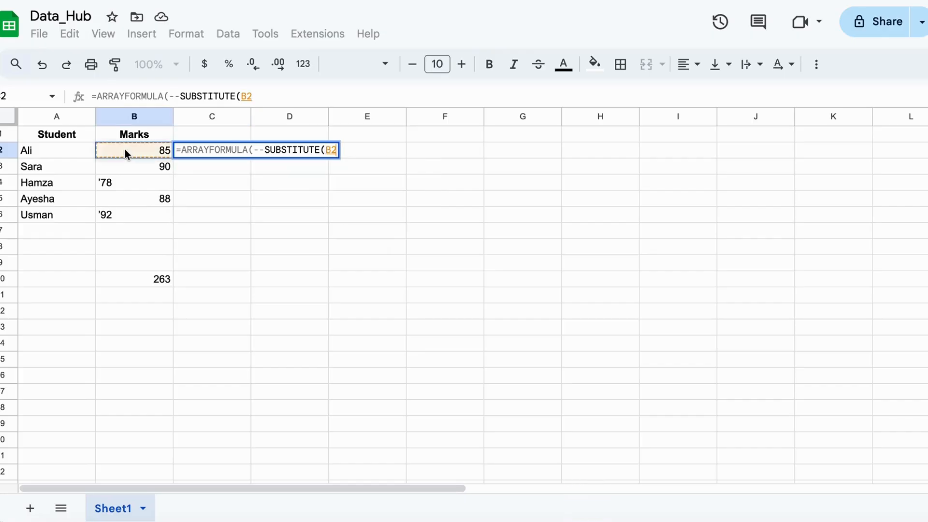
type(",\"")
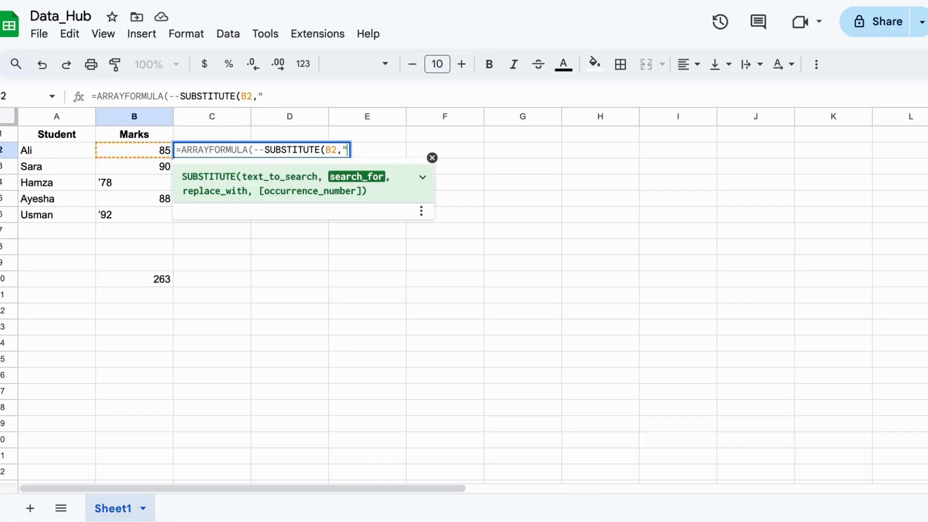
type("'\",")
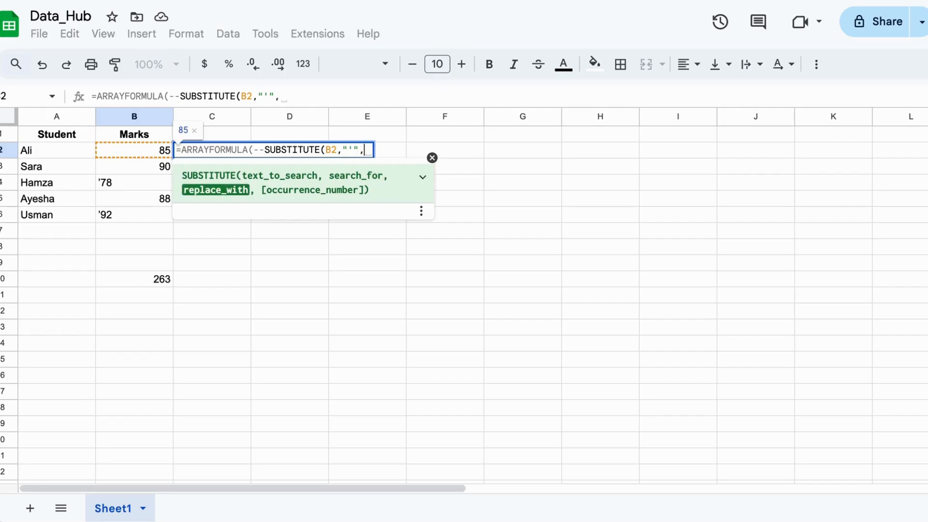
type("\"\"")
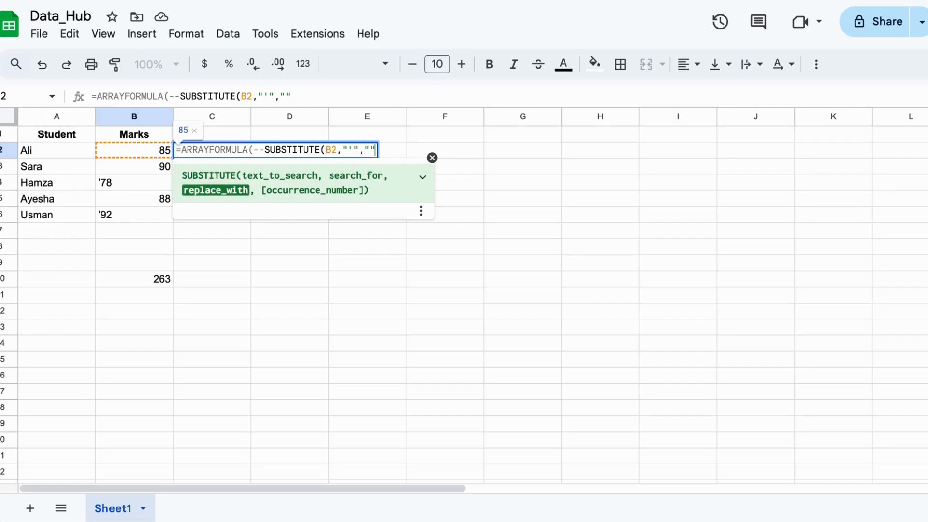
type(")")
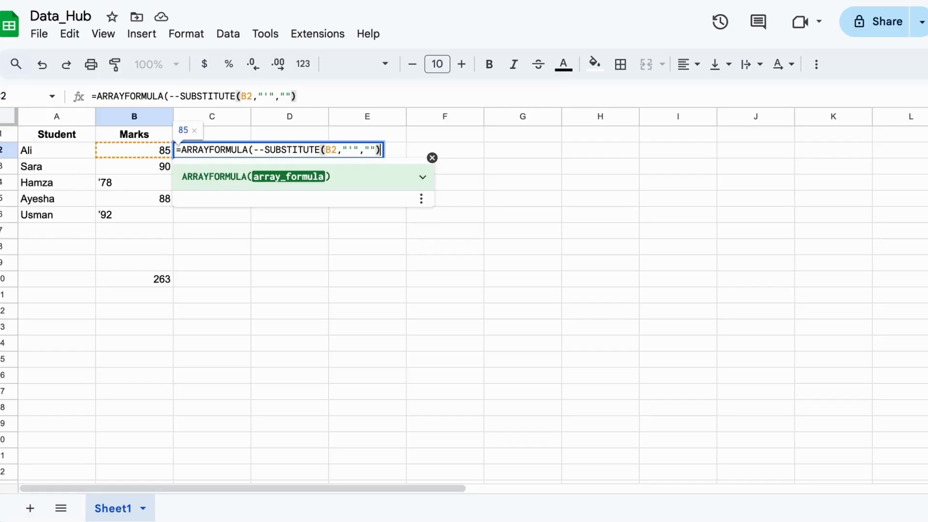
key("Return")
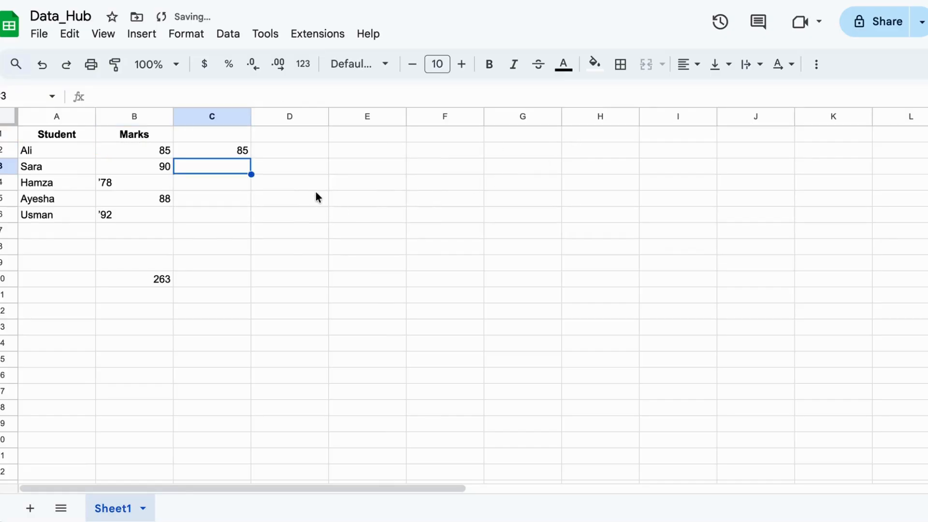
Change the text range in C2's SUBSTITUTE formula to B2:B6 so it covers all marks.
double_click(217, 149)
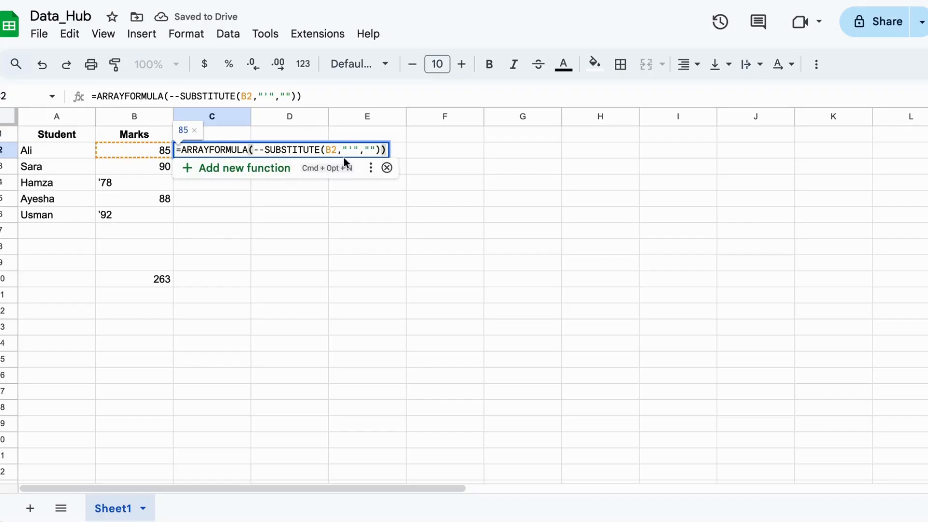
double_click(331, 150)
key("BackSpace")
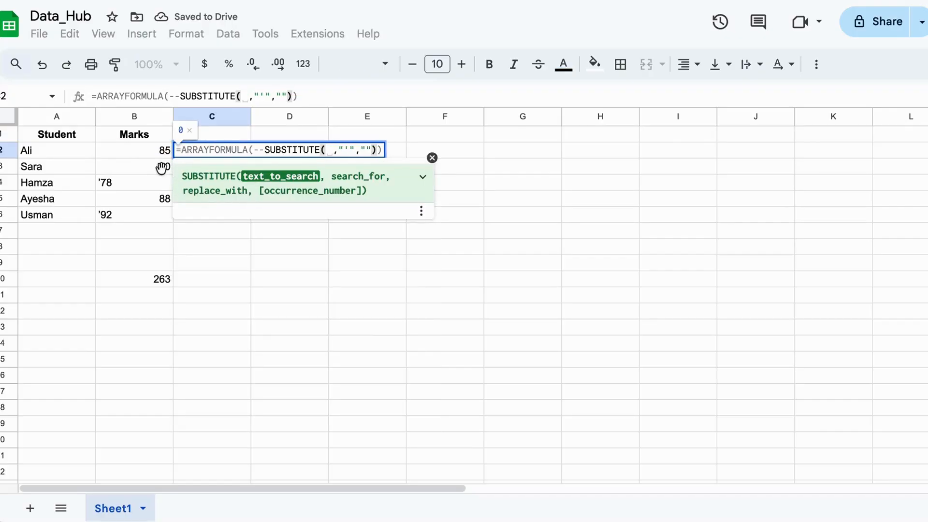
left_click_drag(146, 151, 146, 213)
key("Return")
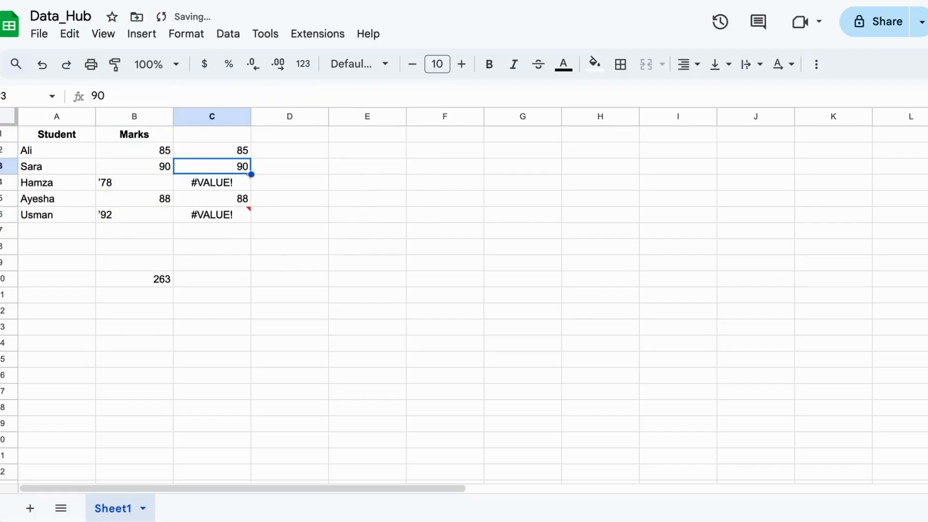
Copy the apostrophe character from cell B4 and use it as the search text in C2's SUBSTITUTE formula.
mouse_move(203, 182)
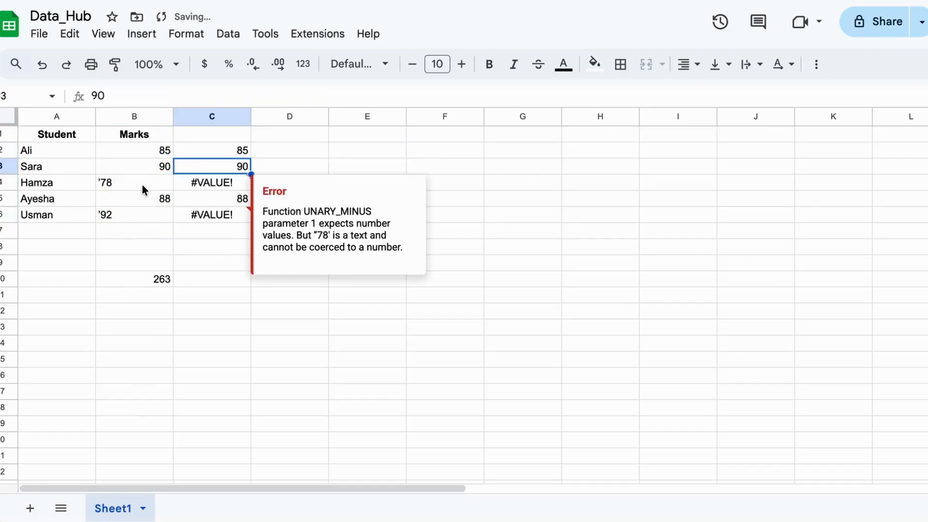
double_click(125, 182)
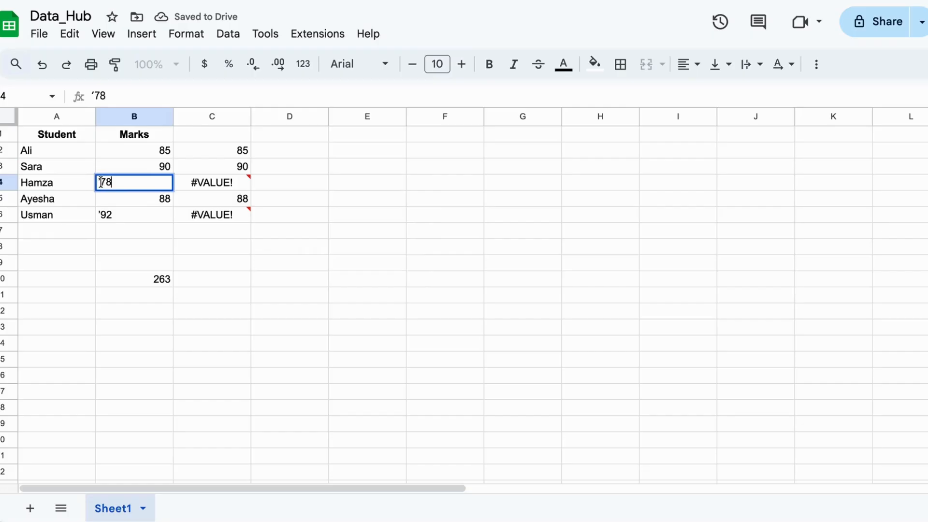
left_click_drag(101, 183, 94, 182)
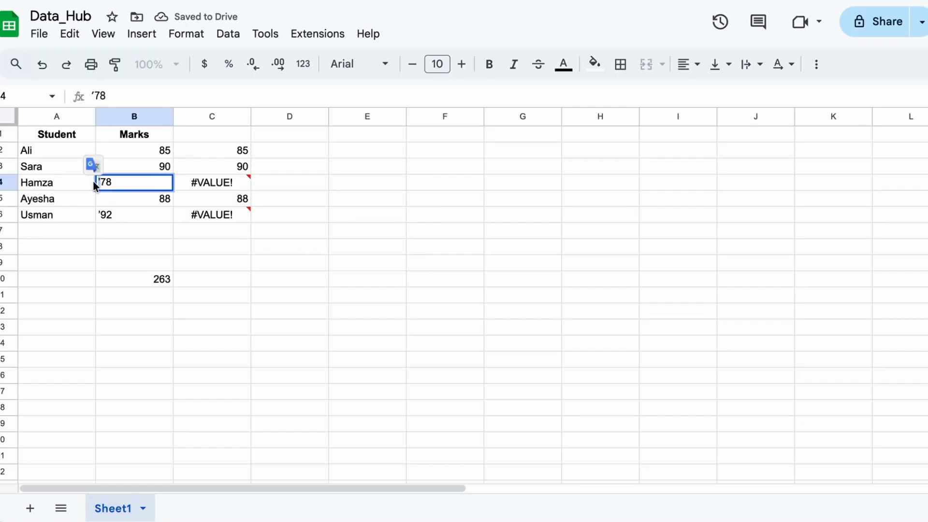
double_click(205, 155)
left_click(370, 150)
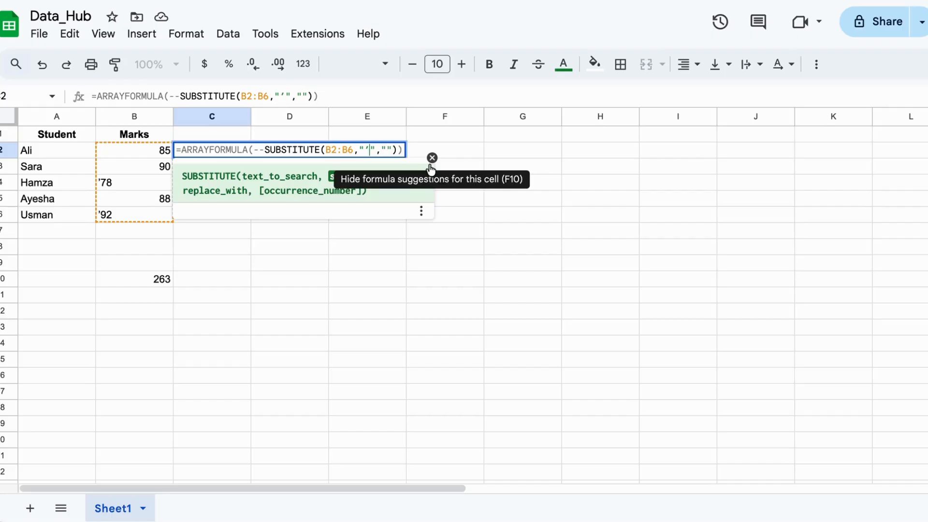
key("Return")
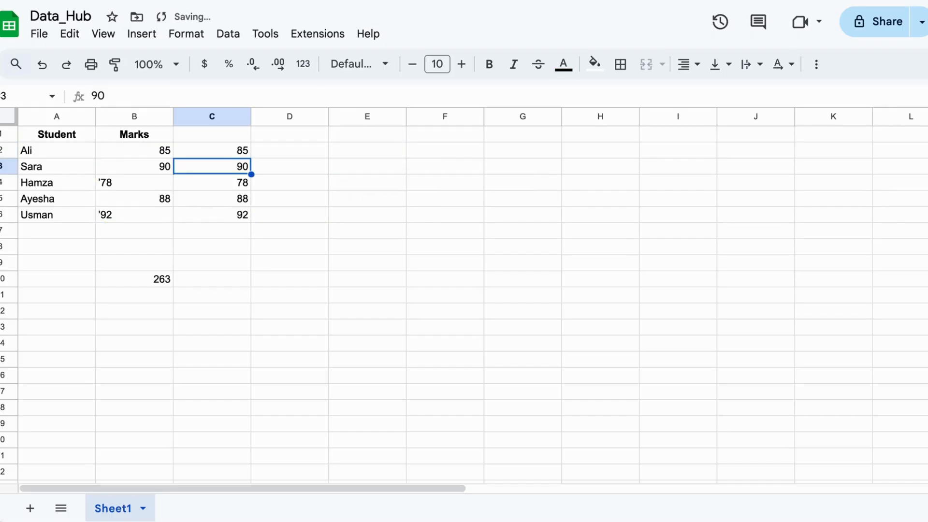
Total the cleaned marks with =SUM(C2:C6) in cell C10, and check the sum of the selected range C2:C6.
left_click(208, 279)
type("=sum")
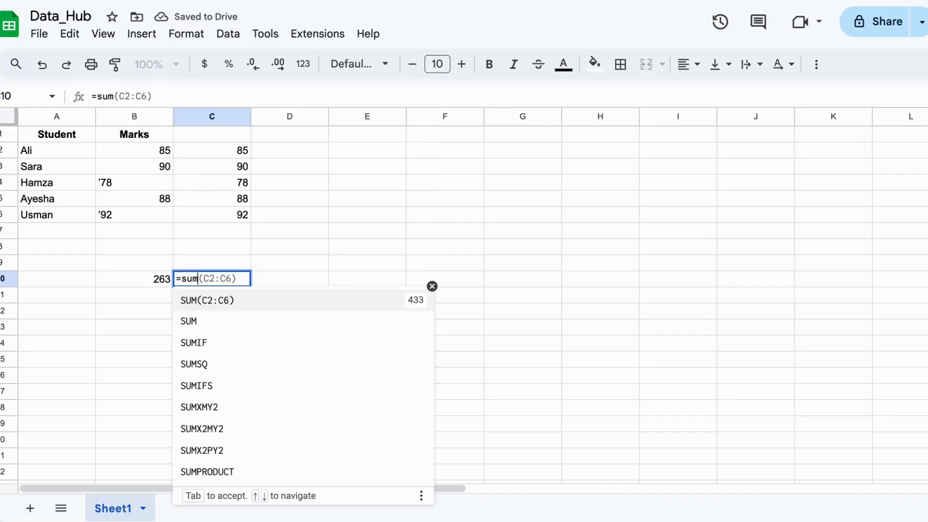
key("Tab")
key("Return")
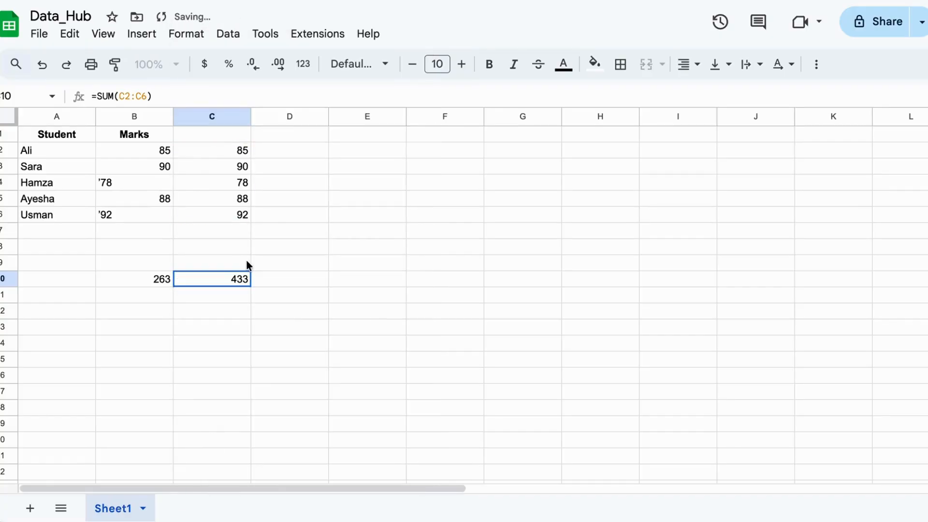
left_click_drag(240, 150, 239, 220)
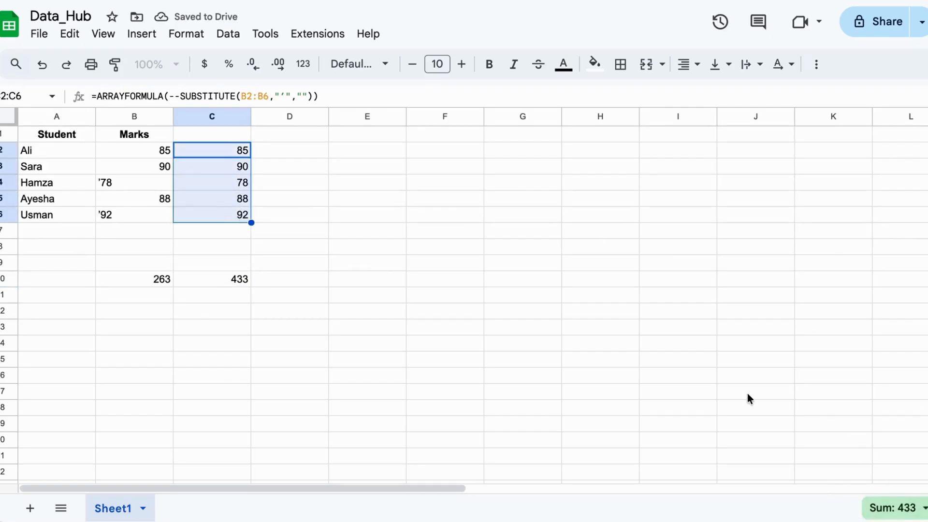
left_click(413, 312)
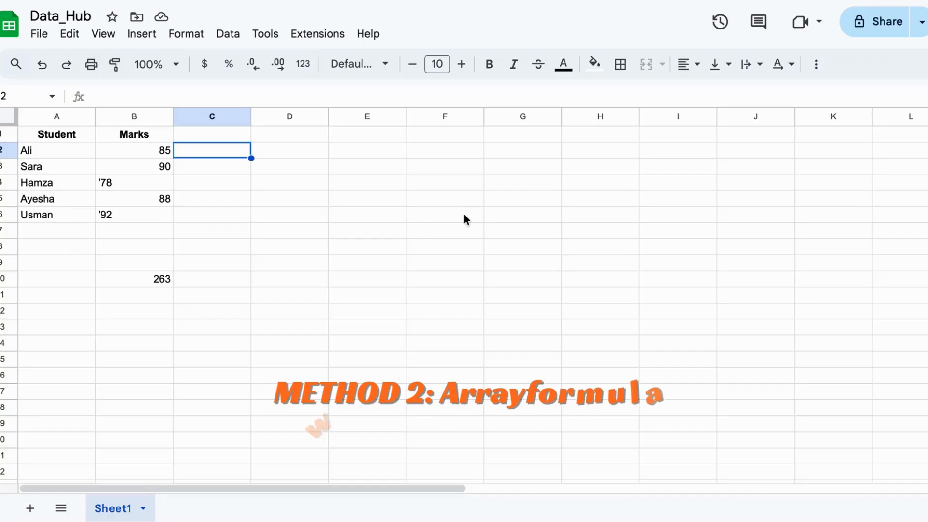
Begin a formula in cell C2 that nests SUBSTITUTE inside VALUE inside ARRAYFORMULA.
type("=")
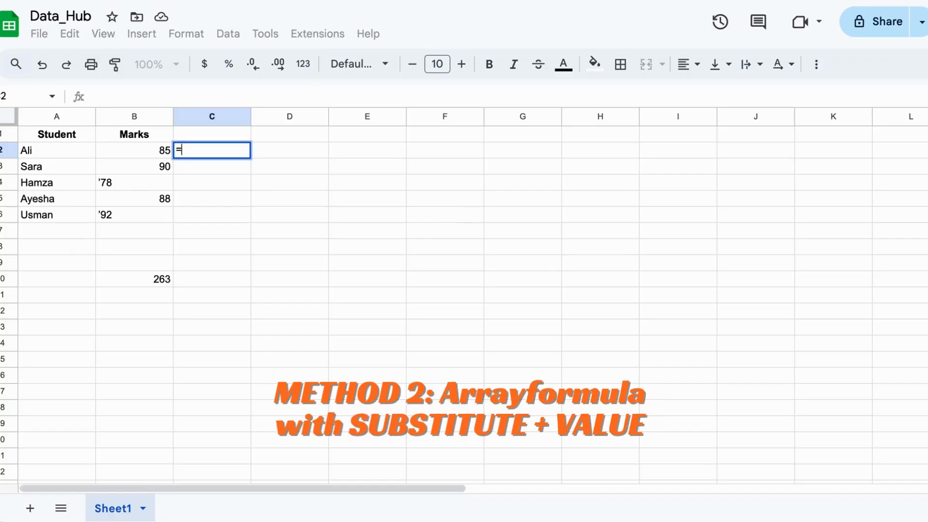
type("arry")
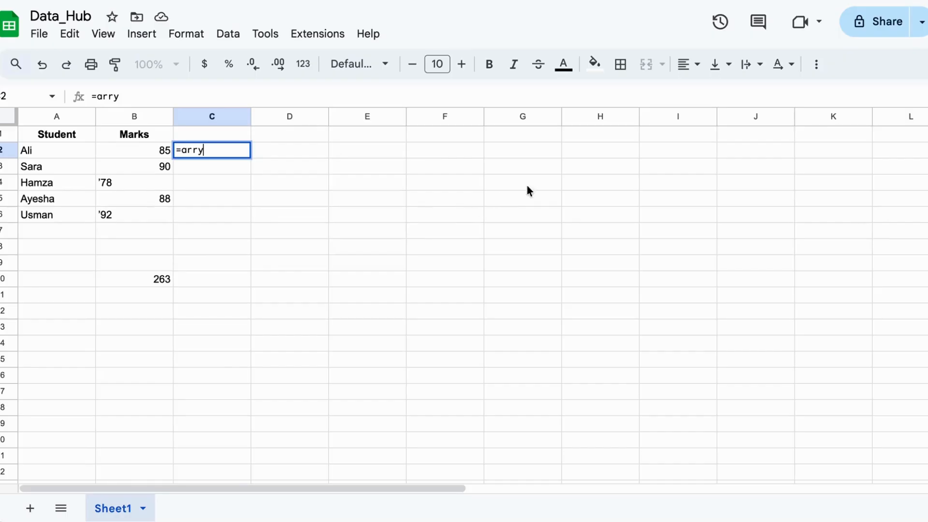
key("BackSpace")
left_click(381, 178)
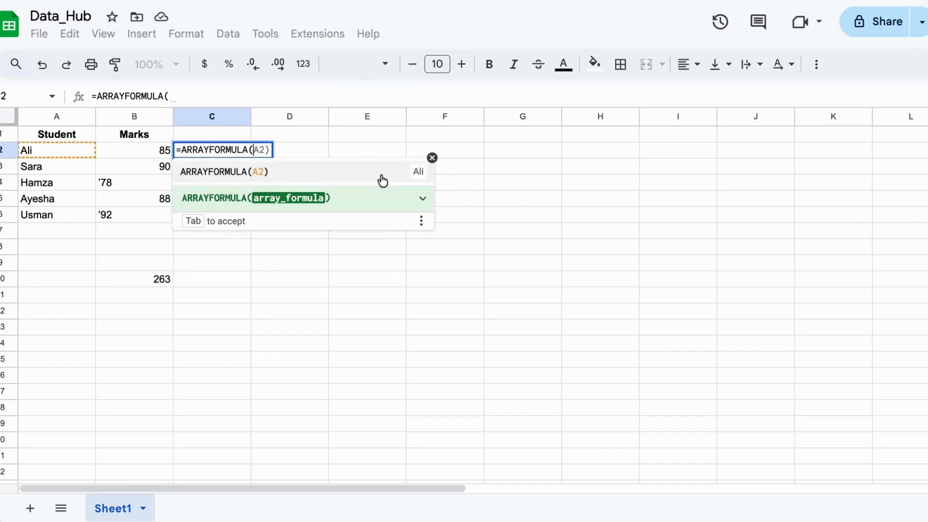
type("val")
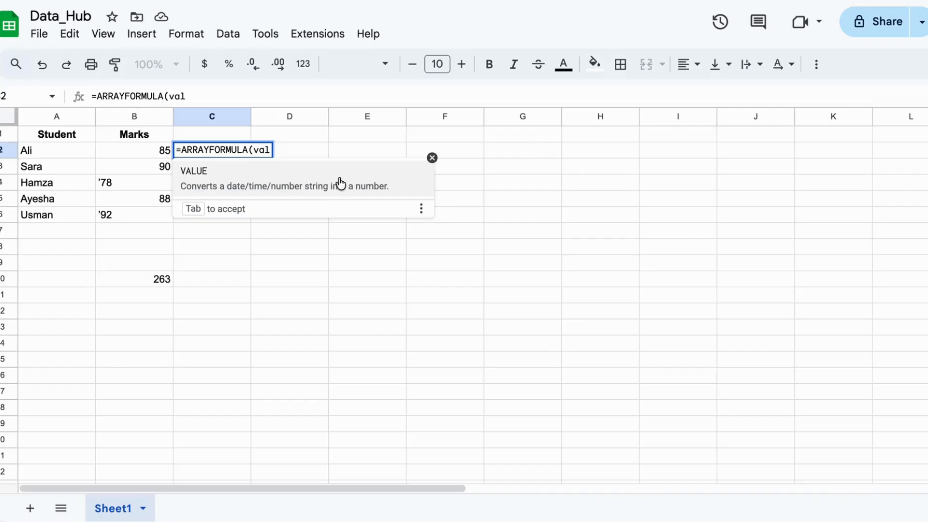
left_click(340, 183)
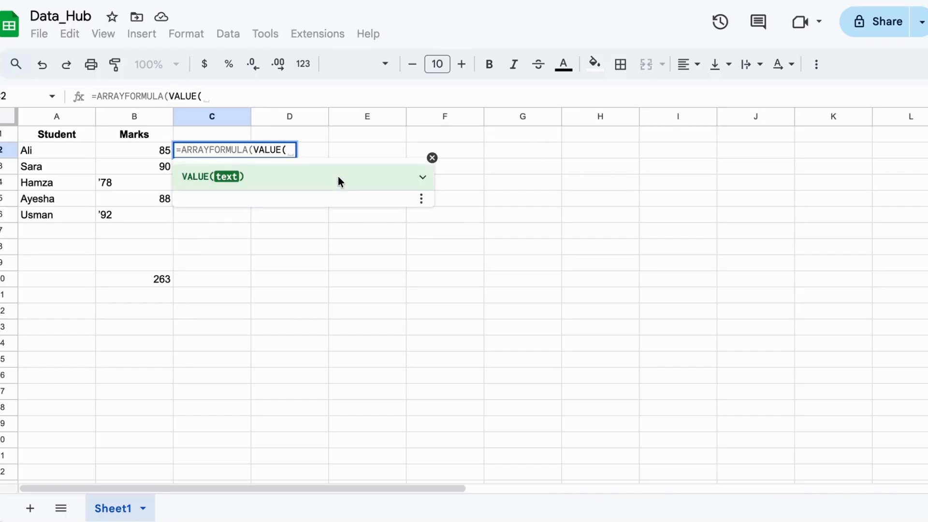
type("sub")
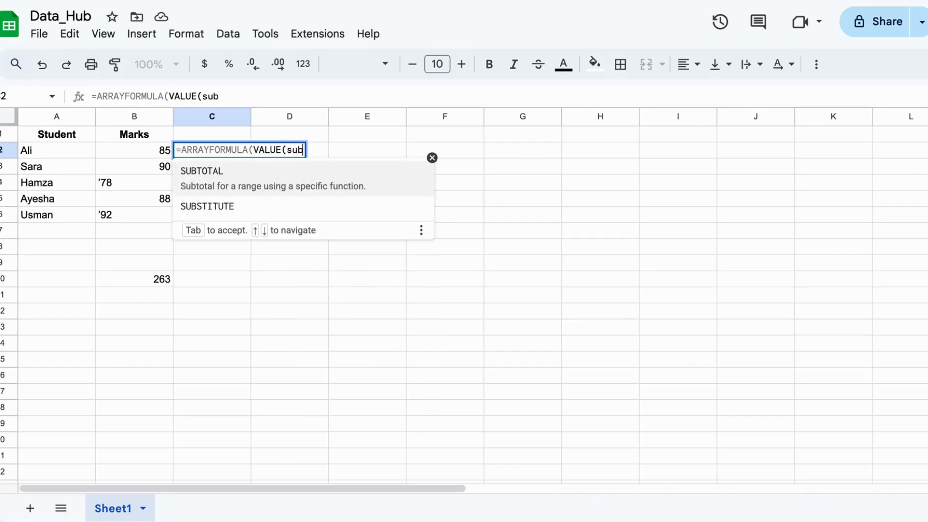
left_click(290, 202)
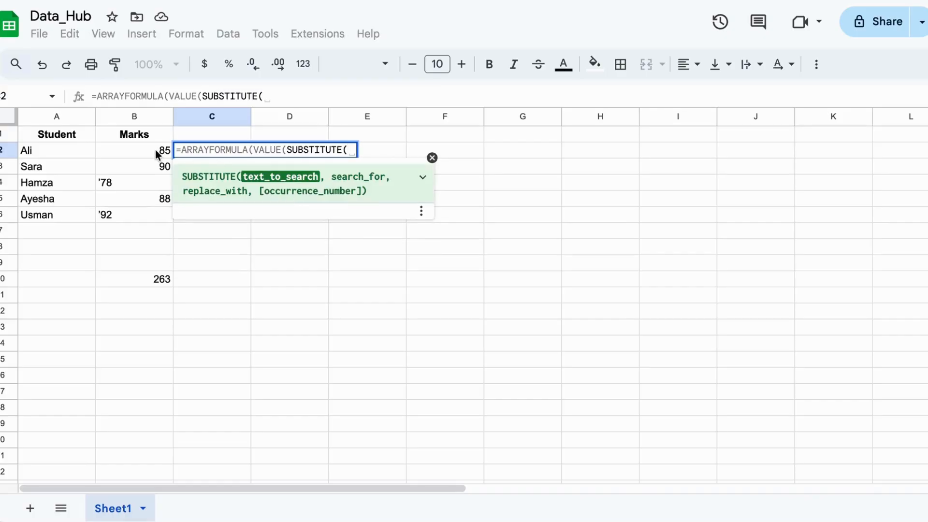
Complete C2's SUBSTITUTE with range B2:B6, the apostrophe "’" as search text and an empty replacement, and enter the formula.
left_click_drag(155, 149, 153, 219)
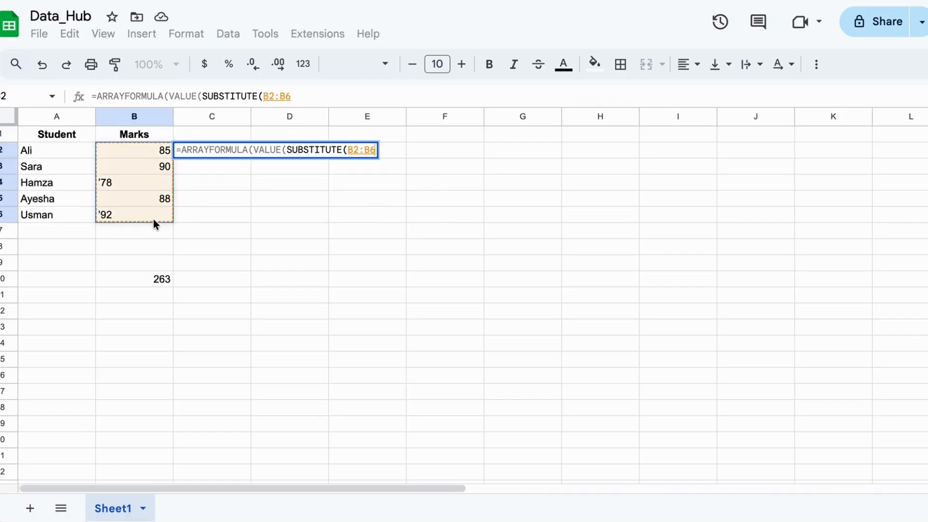
type(",\"")
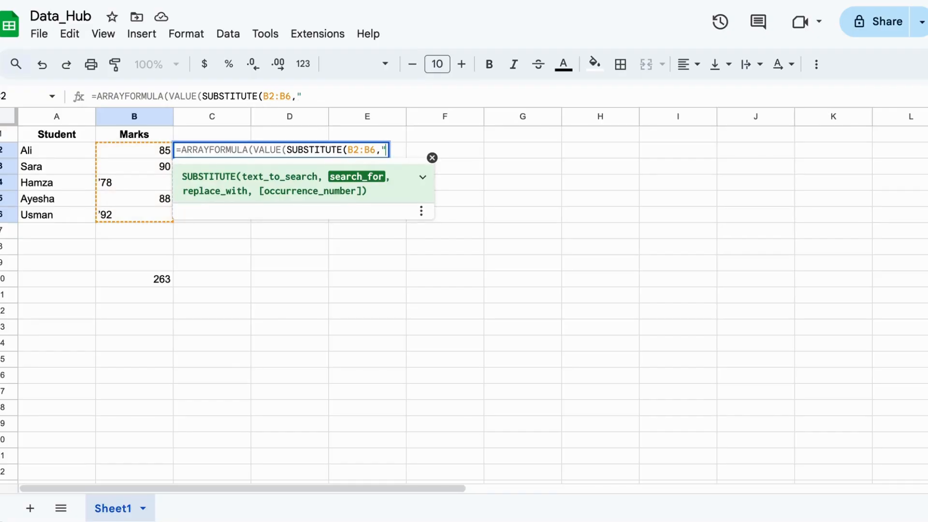
type("'\",\"")
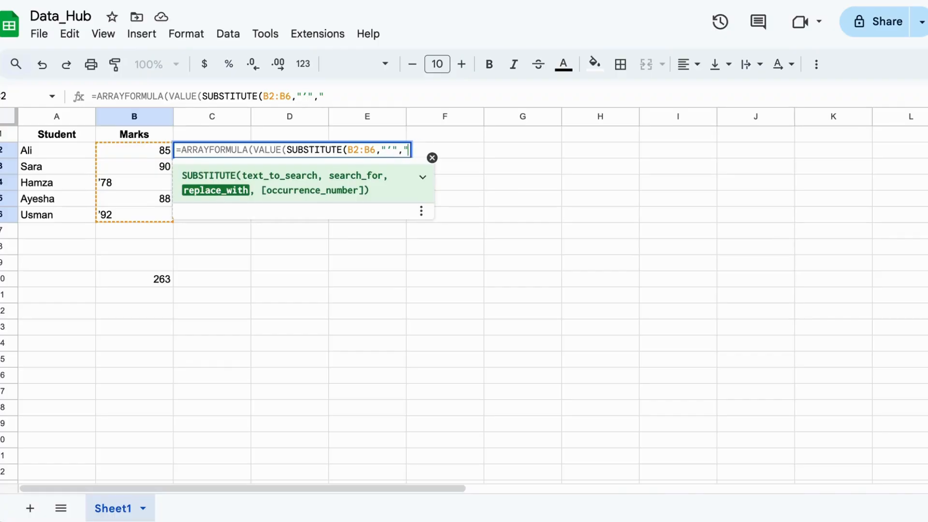
type("\"")
type(")")
key("Return")
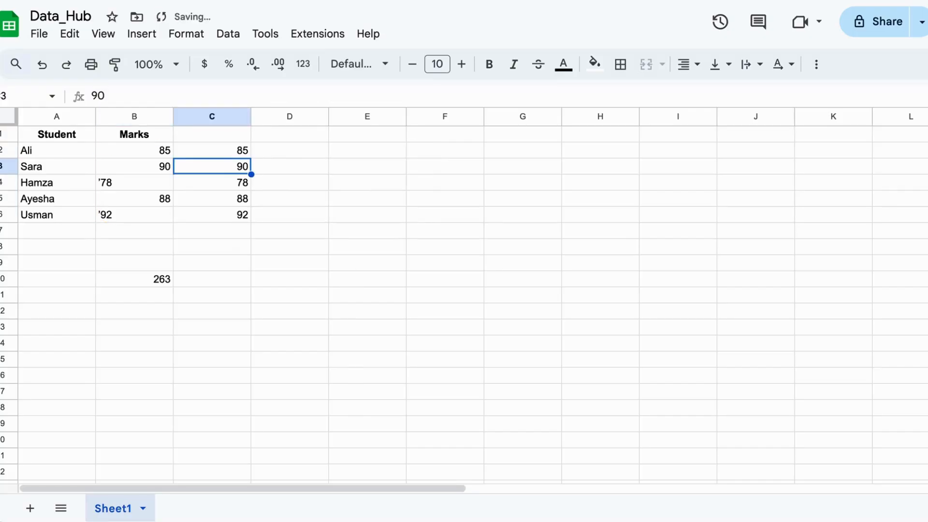
Total the converted marks with =SUM(C2:C6) in cell C10.
left_click(227, 276)
type("=sum(C2:C6")
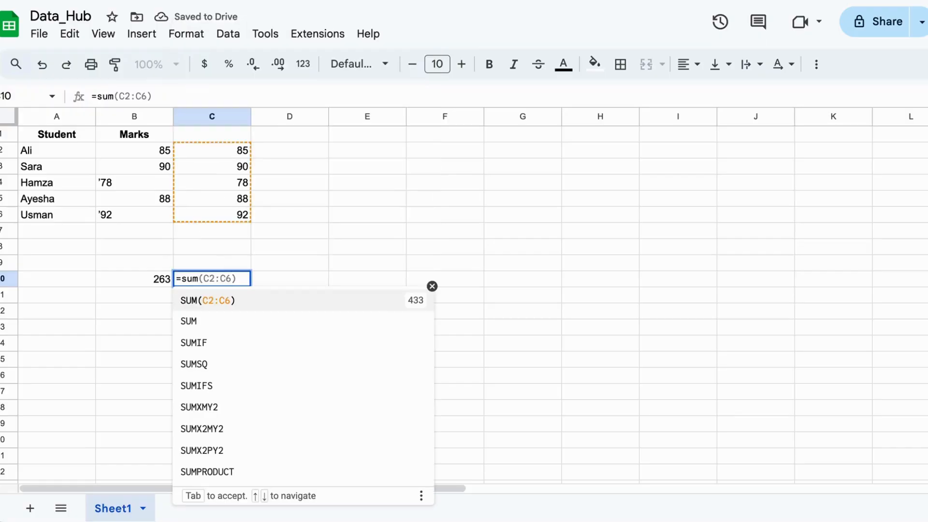
key("Tab")
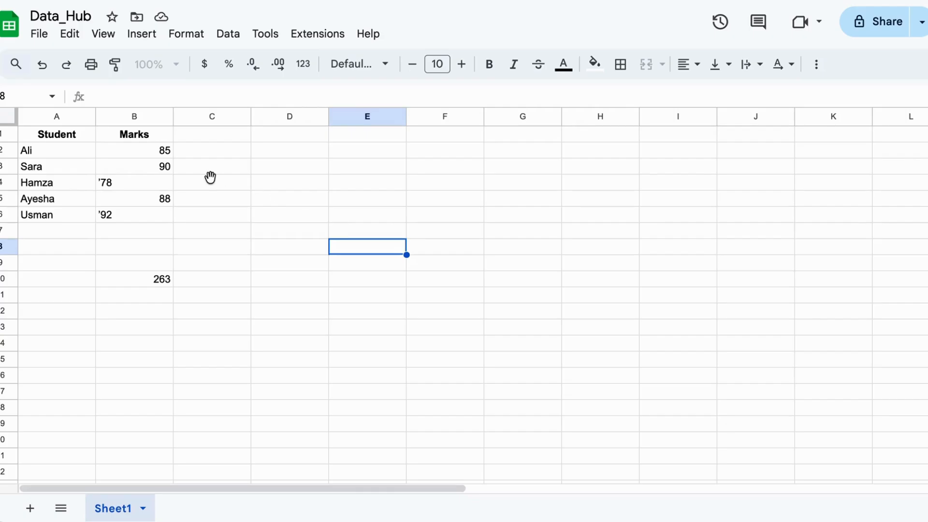
Copy the apostrophe from cell B4 and use it as the search text of a find and replace over range B2:B6.
double_click(135, 183)
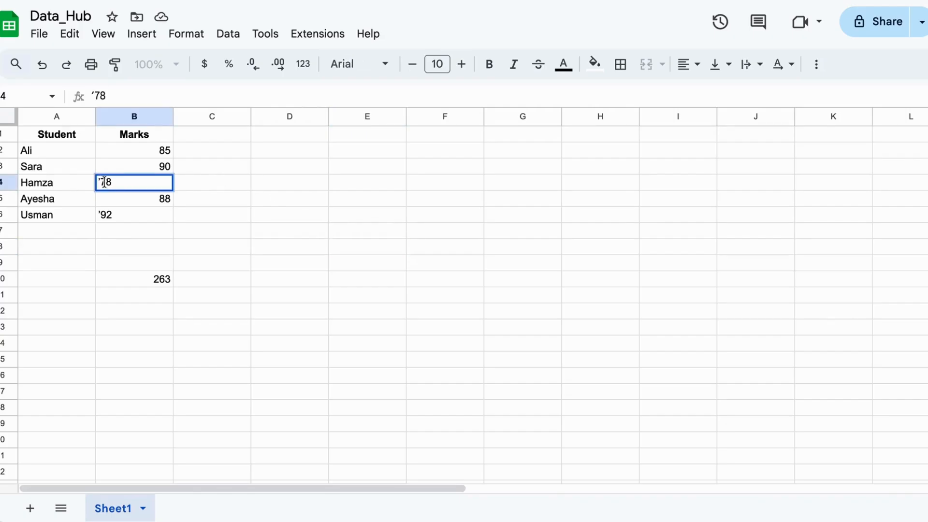
left_click(261, 173)
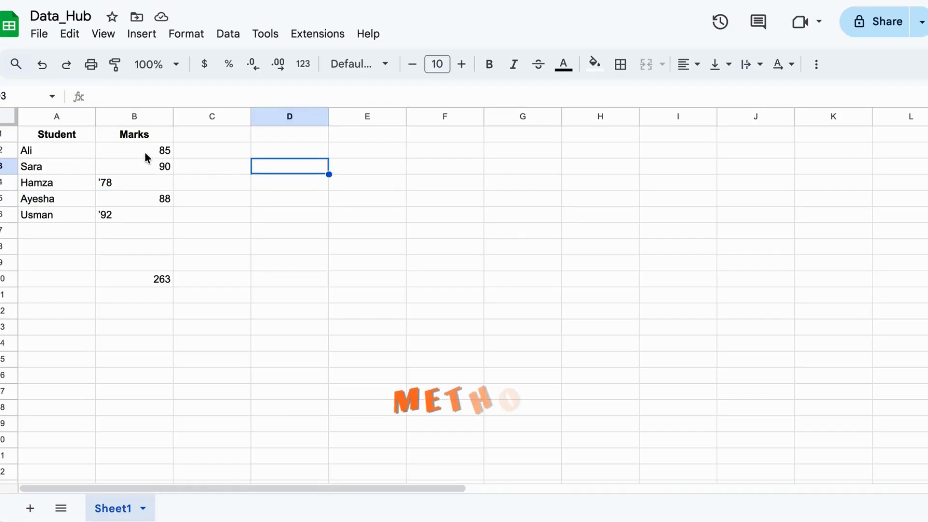
left_click_drag(145, 153, 147, 223)
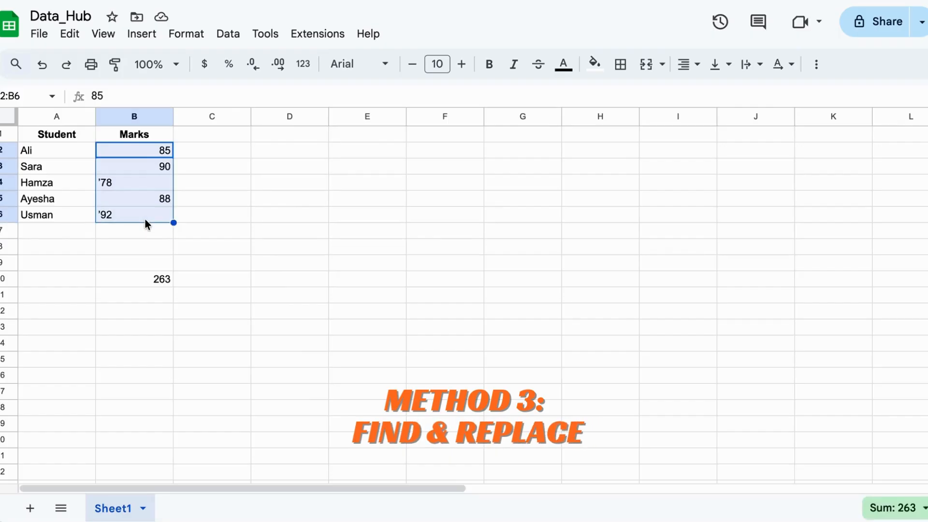
key("ctrl+f")
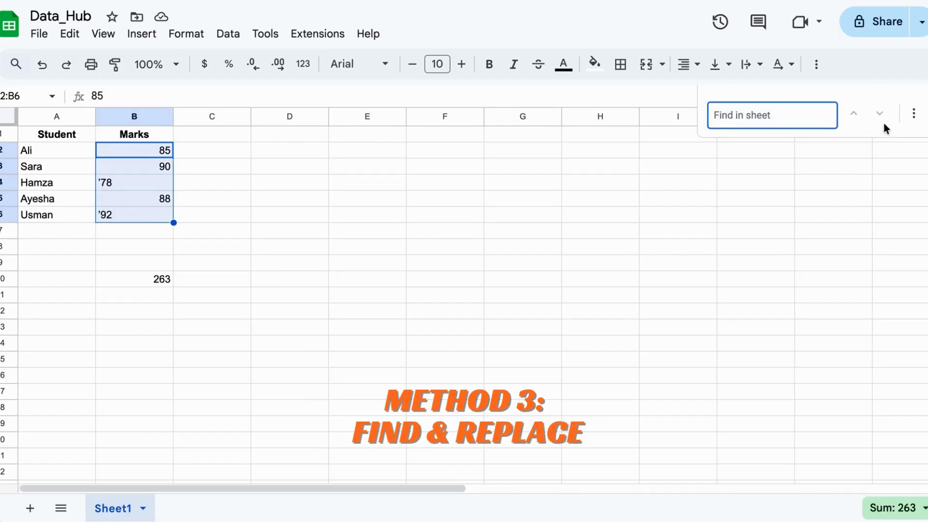
left_click(910, 116)
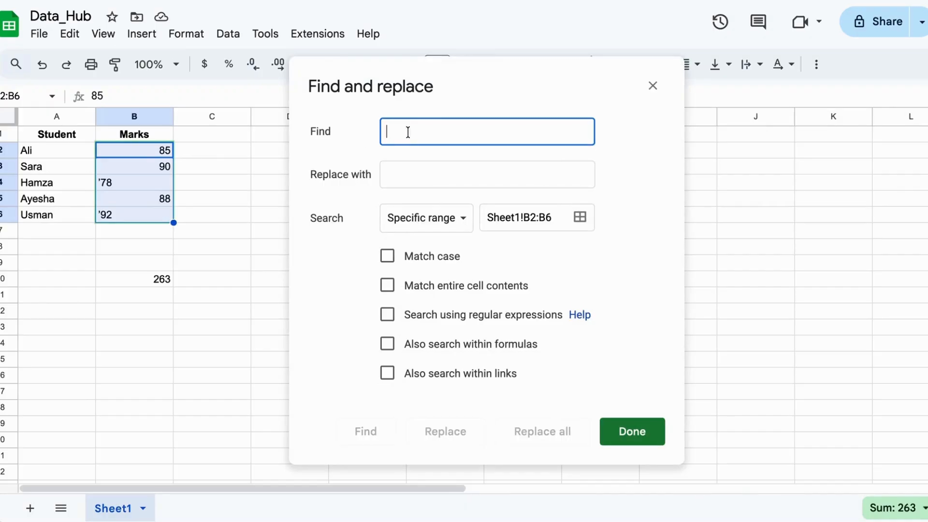
type("'")
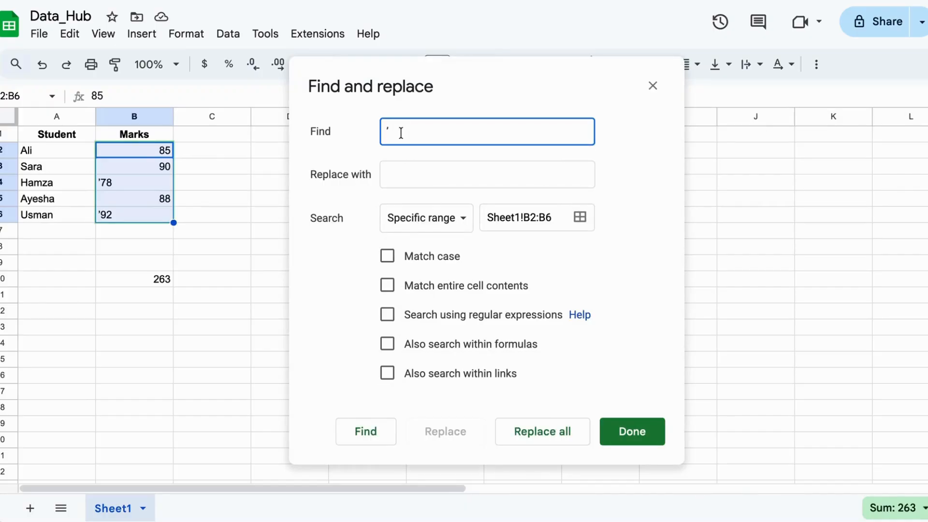
Replace all apostrophes in B2:B6 with nothing, with Match case enabled, and close the find and replace dialog.
left_click(389, 171)
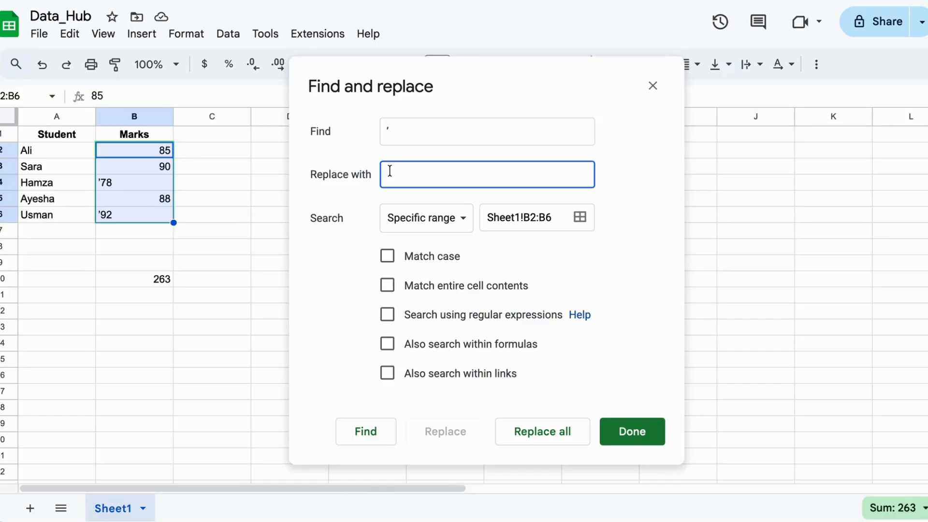
left_click(437, 263)
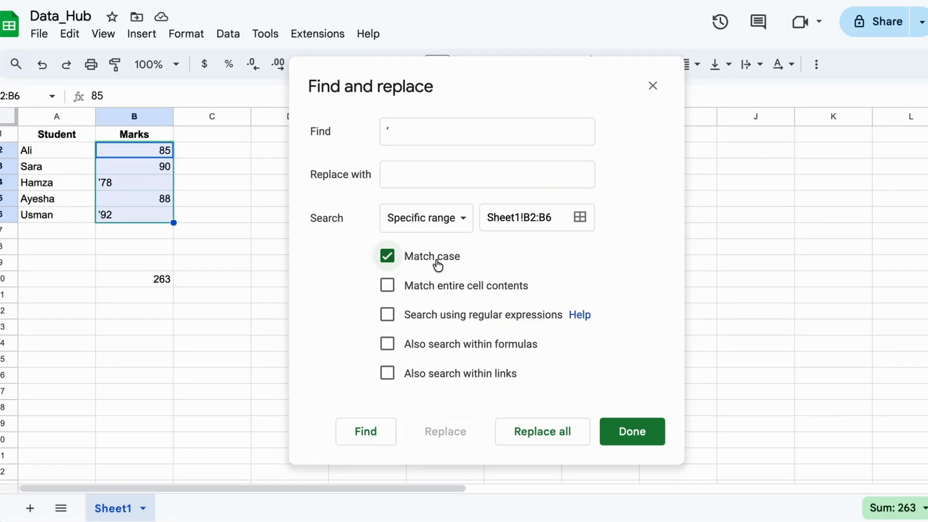
left_click(535, 428)
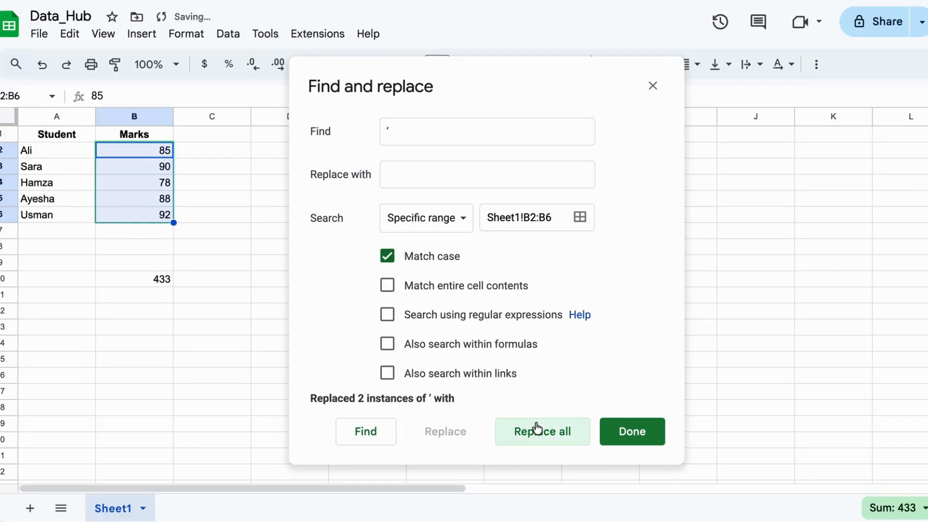
left_click(624, 437)
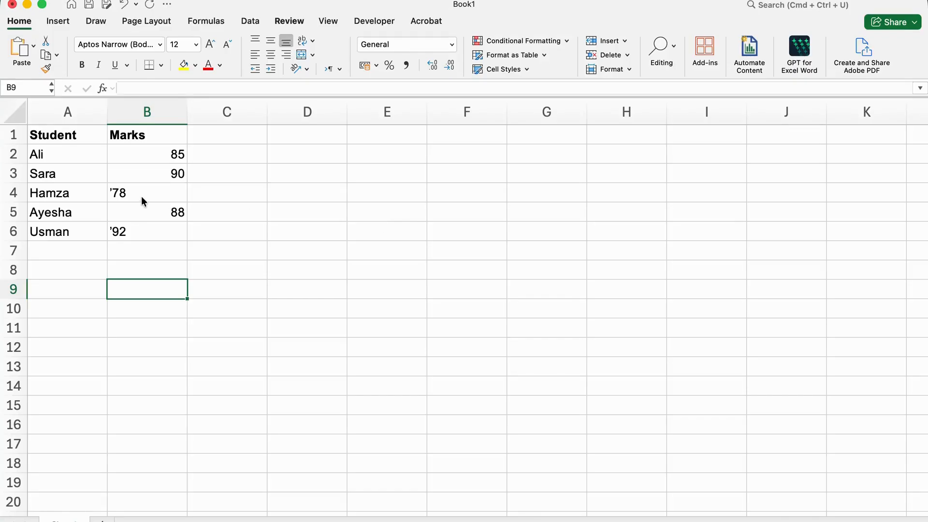
In Excel, apply the Number format to the apostrophe-prefixed marks in cells B4 and B6.
left_click(141, 196)
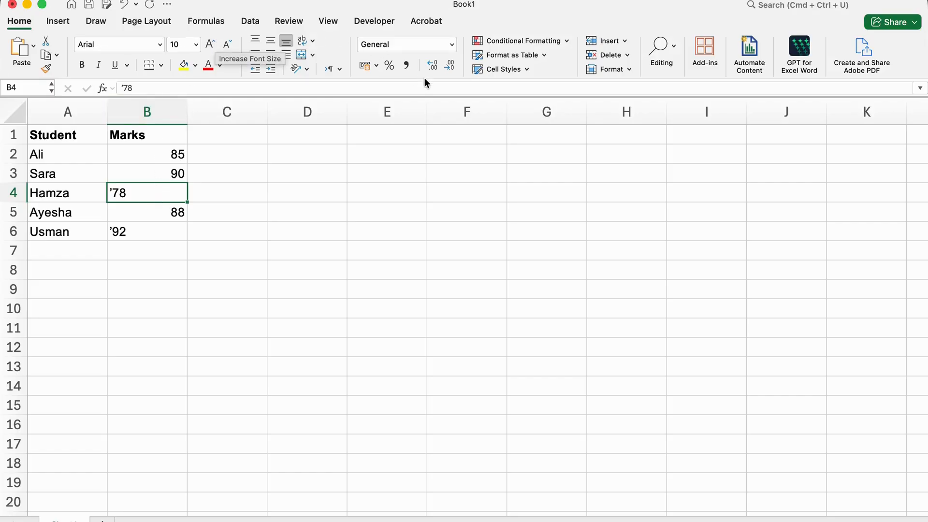
left_click(453, 45)
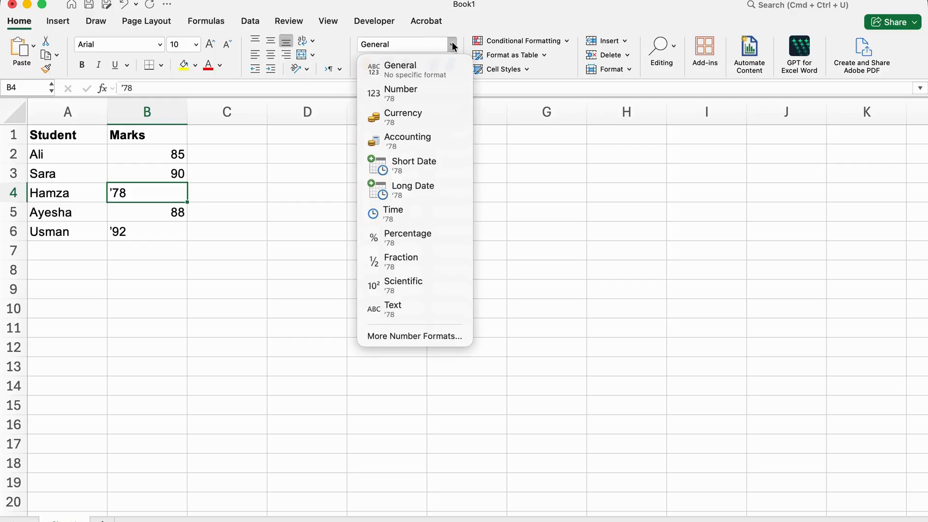
left_click(416, 92)
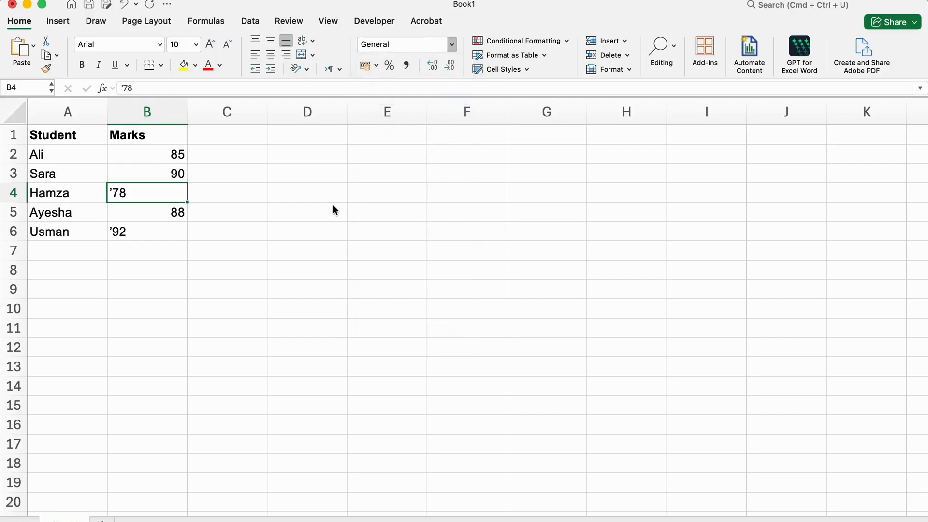
left_click(164, 230, "super")
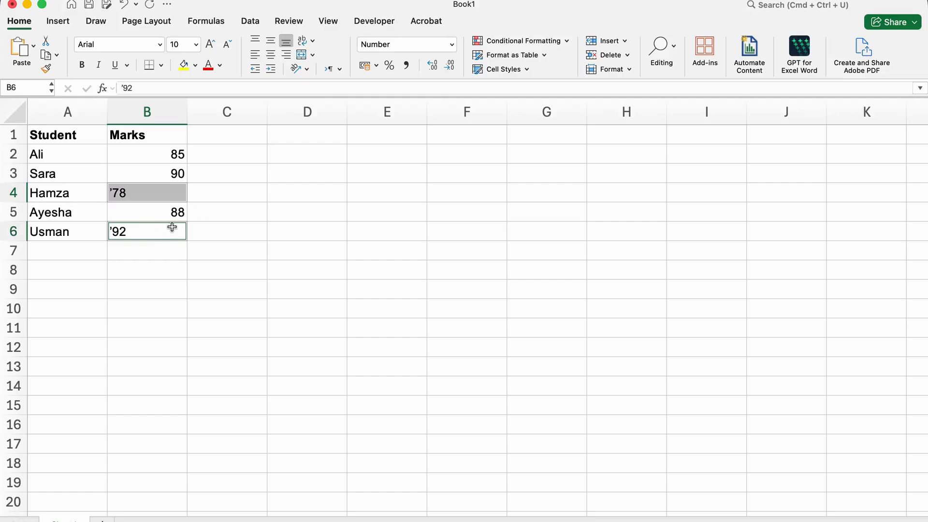
left_click(452, 44)
left_click(414, 95)
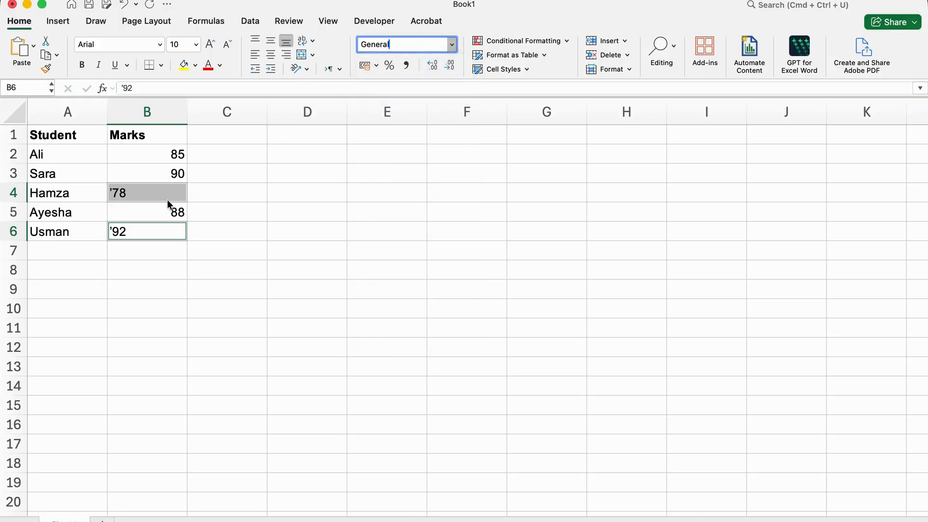
Total the marks with =SUM(B2:B6) in cell B8.
left_click(136, 270)
type("=sum")
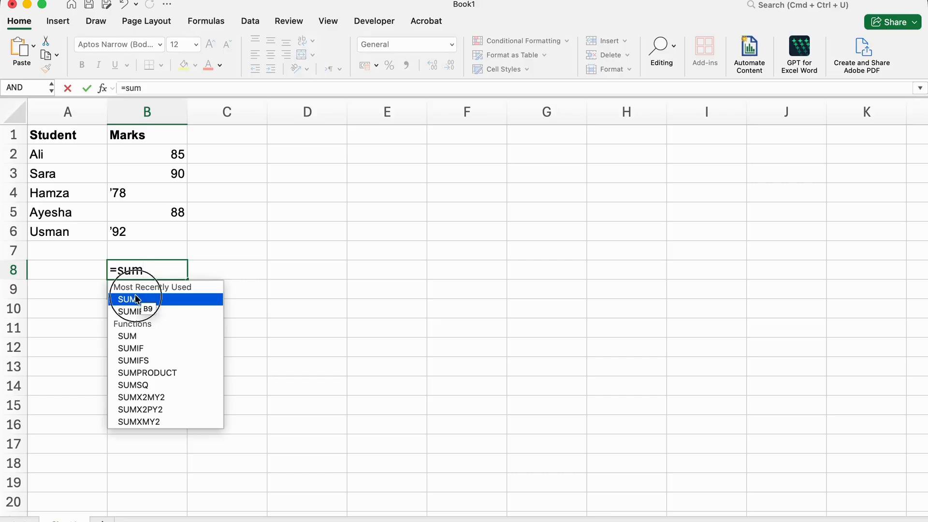
double_click(135, 294)
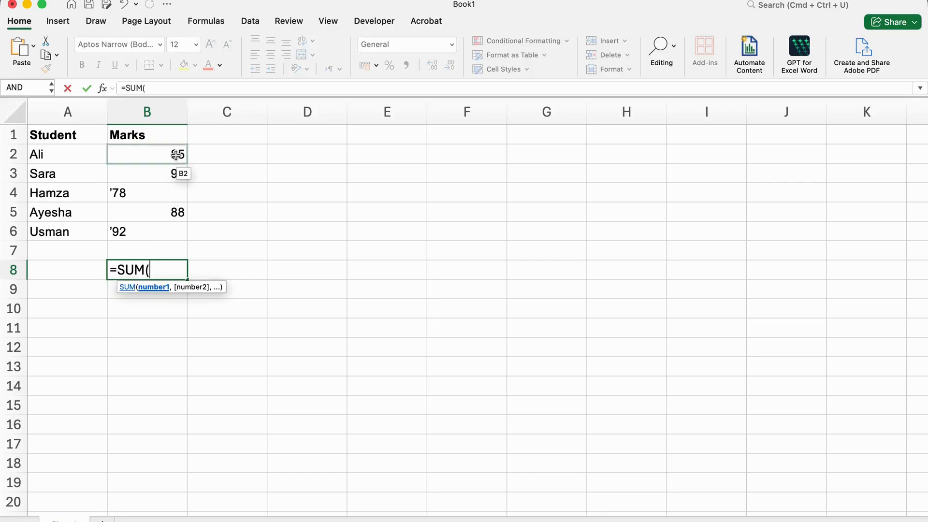
left_click_drag(176, 154, 172, 233)
key("Return")
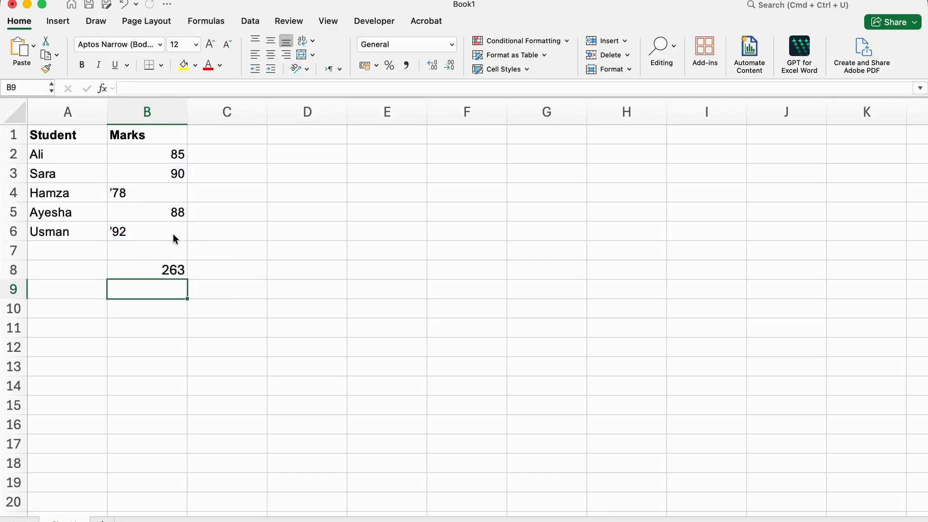
left_click(178, 269)
left_click(209, 195)
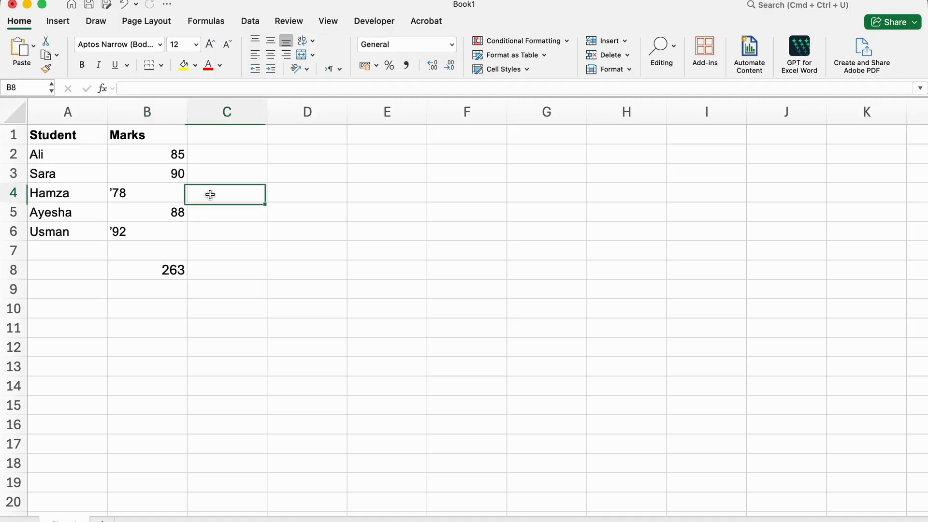
key("Down")
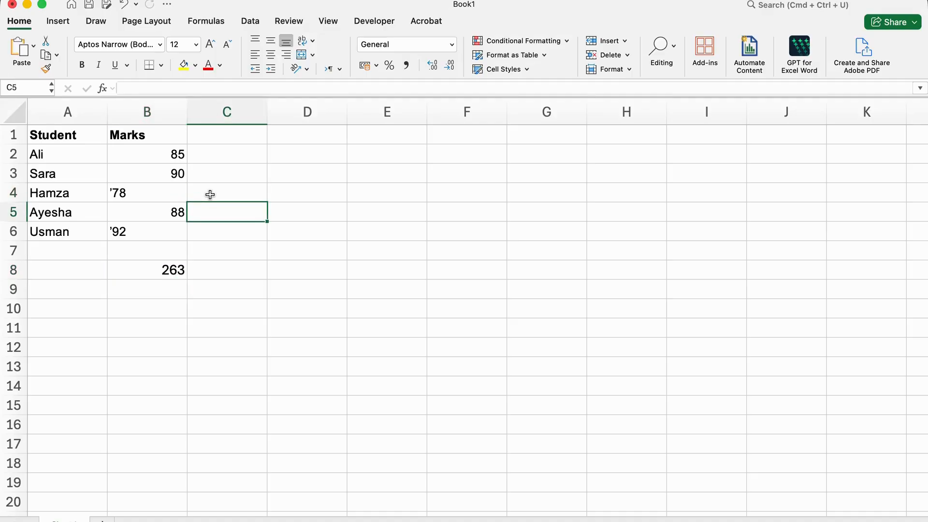
type("=trim")
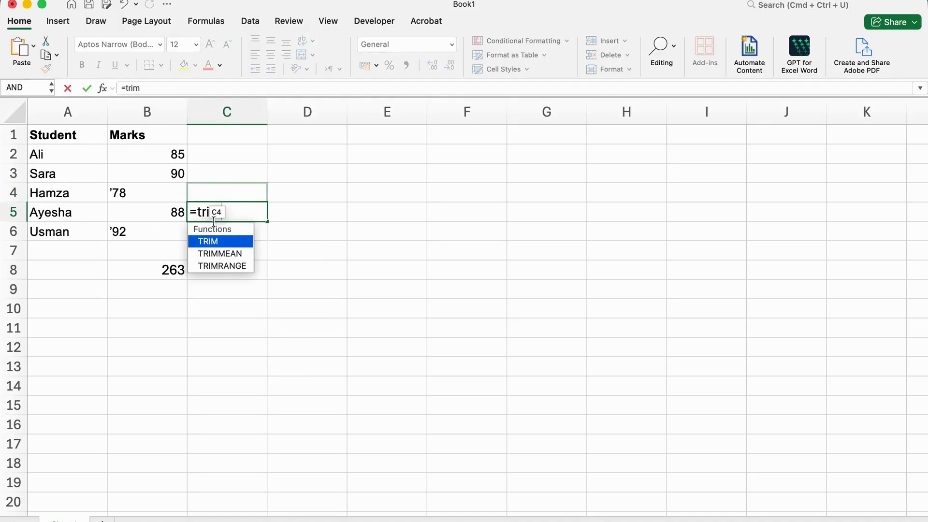
double_click(206, 241)
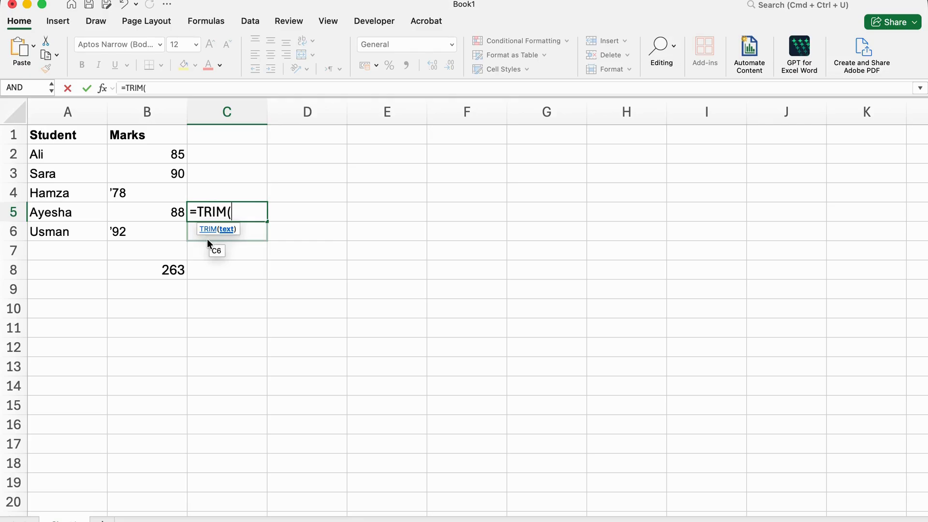
left_click(159, 196)
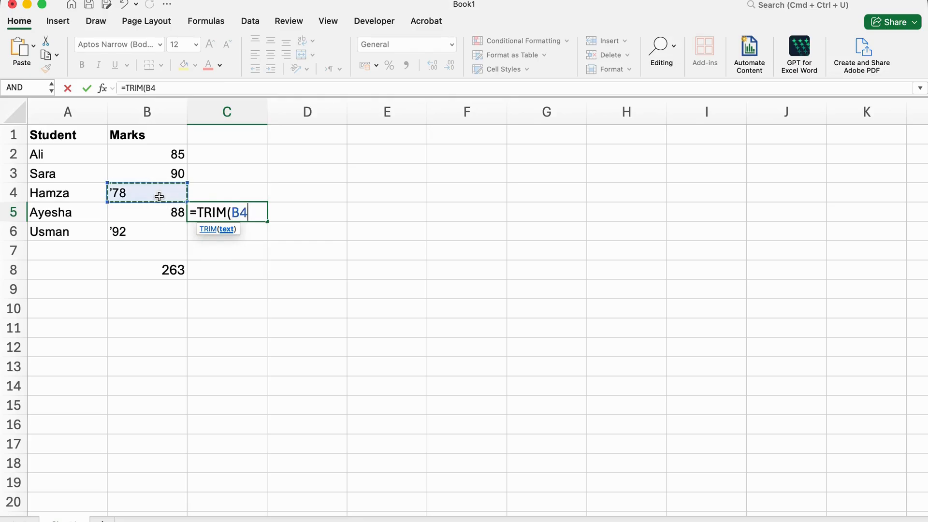
key("Escape")
key("Up")
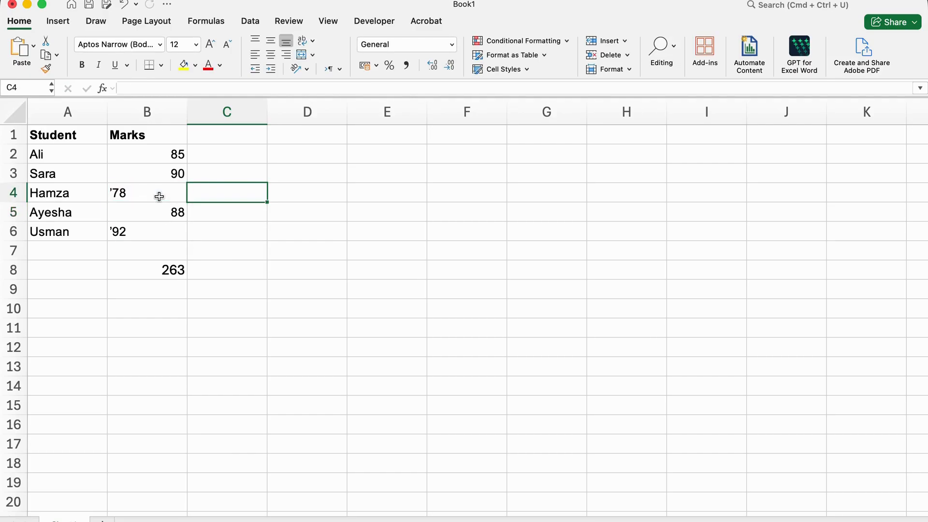
Try to clean the apostrophe-prefixed mark in B4 by entering =TRIM(B4) in cell C4, and check the formula.
type("=trim")
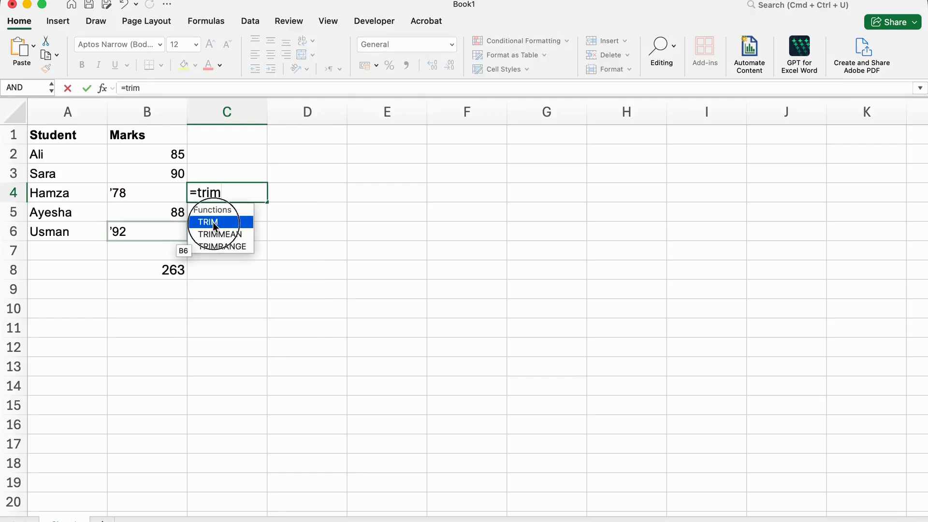
double_click(213, 222)
left_click(155, 196)
key("Return")
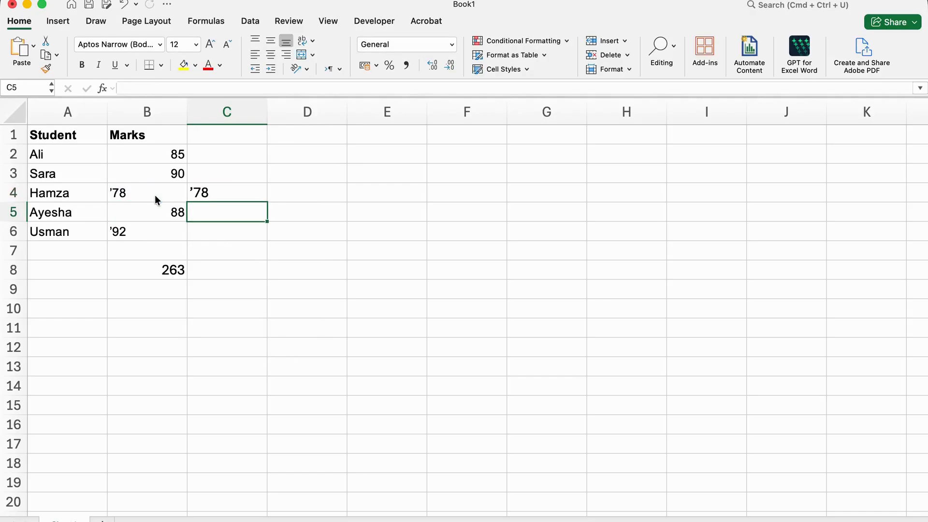
key("Up")
double_click(259, 192)
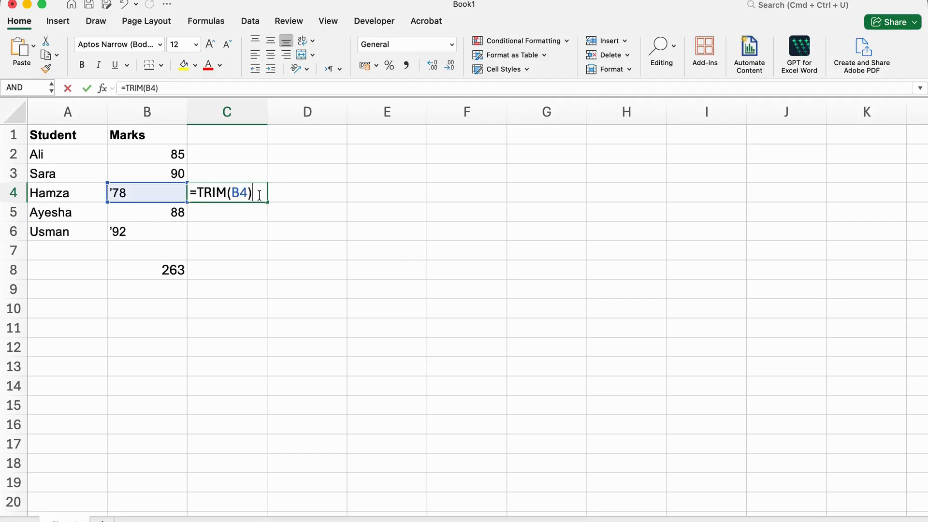
key("Escape")
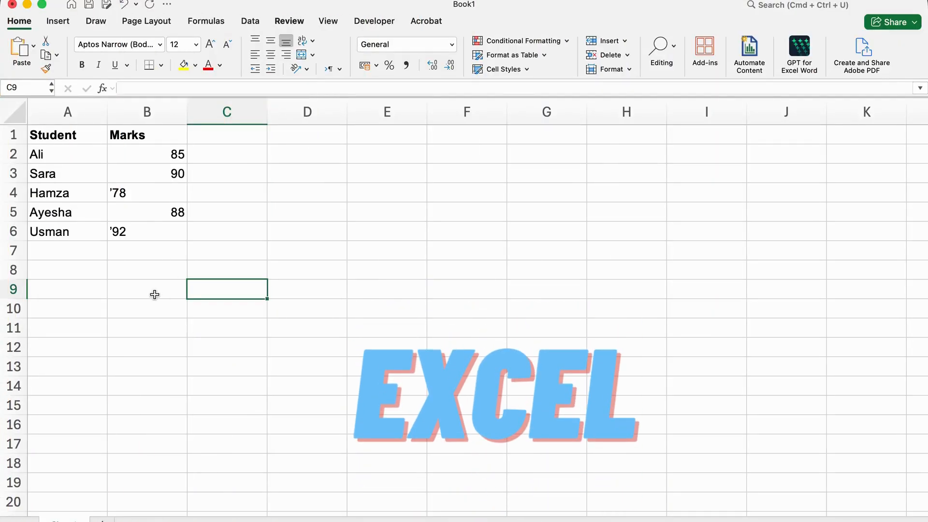
Total the original marks in B2:B6 with the SUM function in cell B9.
left_click(155, 294)
type("=sum")
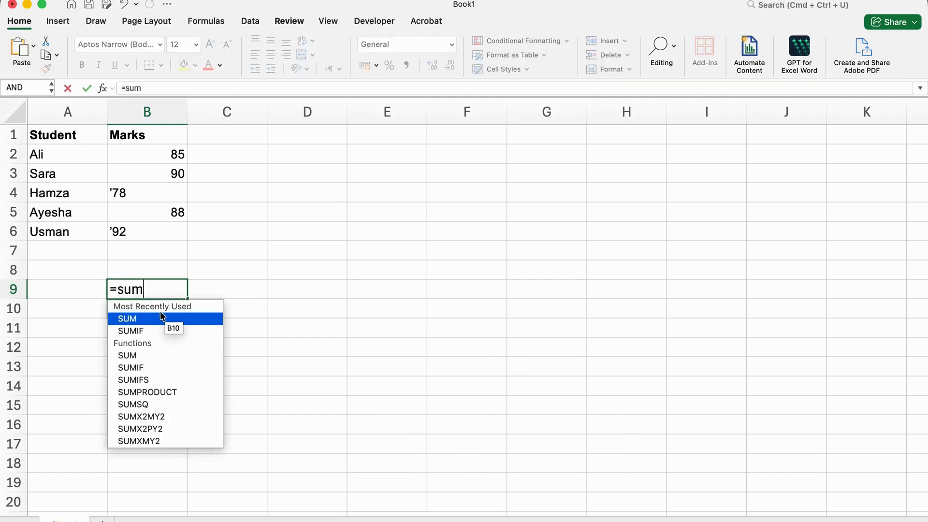
double_click(160, 317)
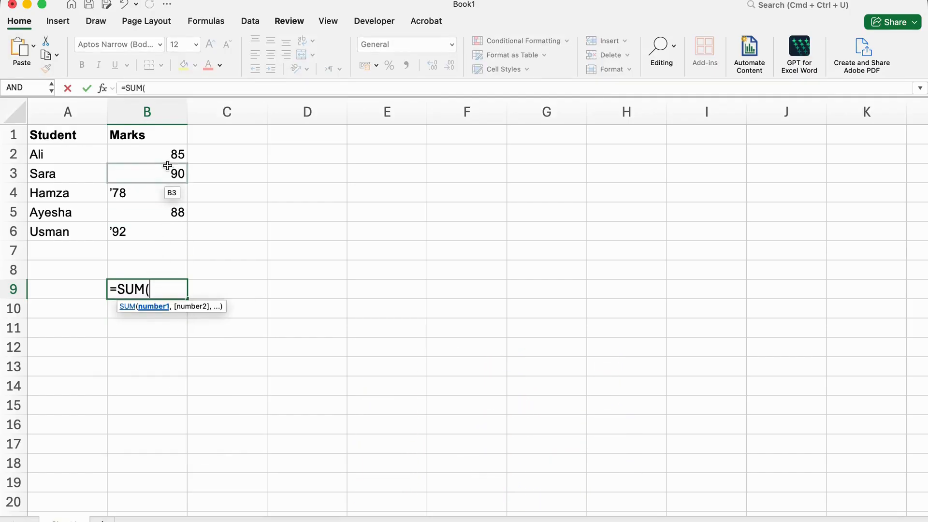
left_click_drag(176, 155, 166, 223)
key("Return")
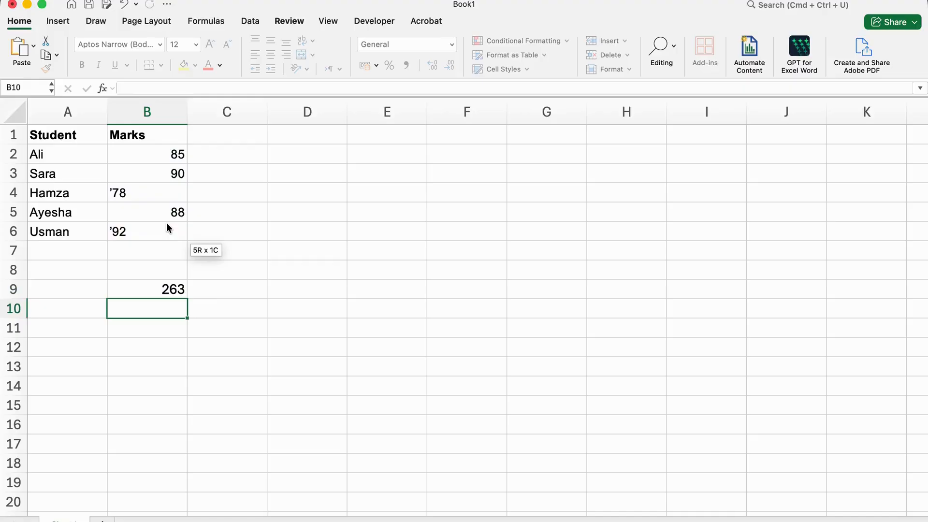
Enter =VALUE(SUBSTITUTE(B2:B6,"’","")) in cell C2, accepting the closing-parenthesis correction.
left_click(244, 157)
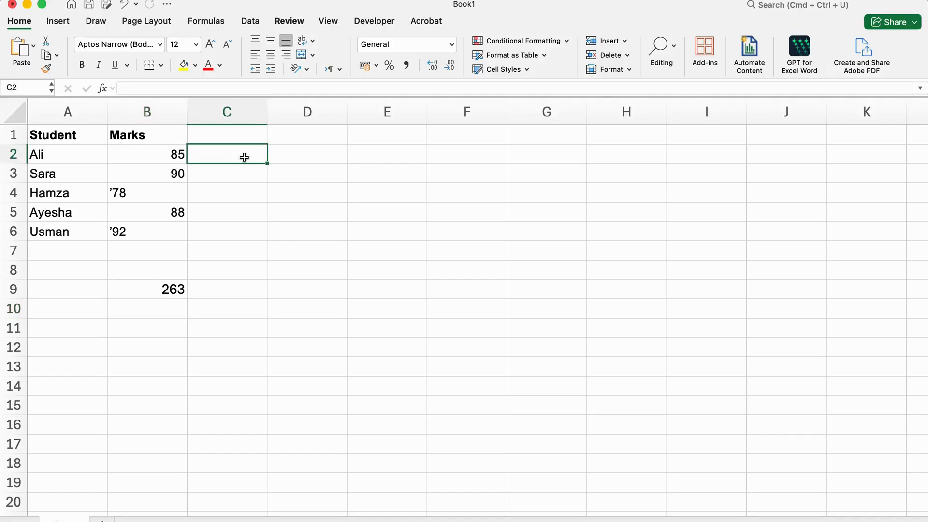
type("=v")
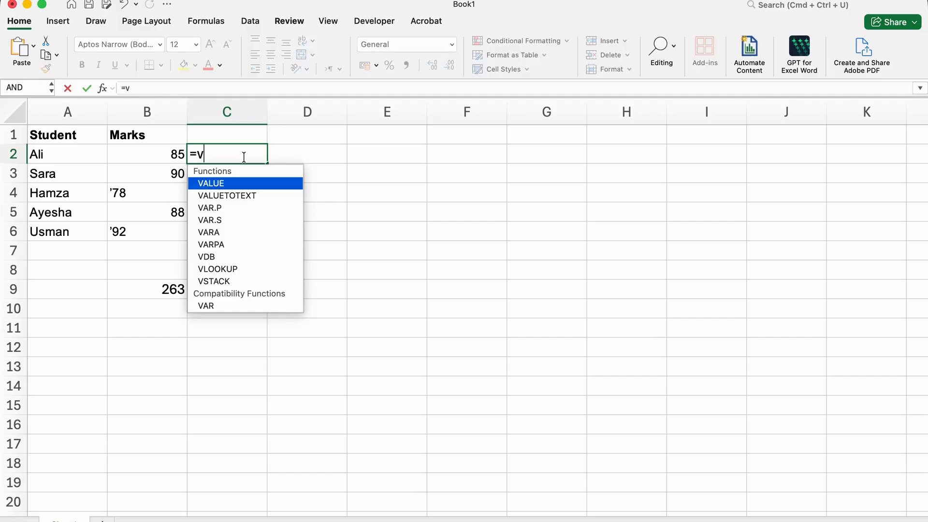
double_click(224, 184)
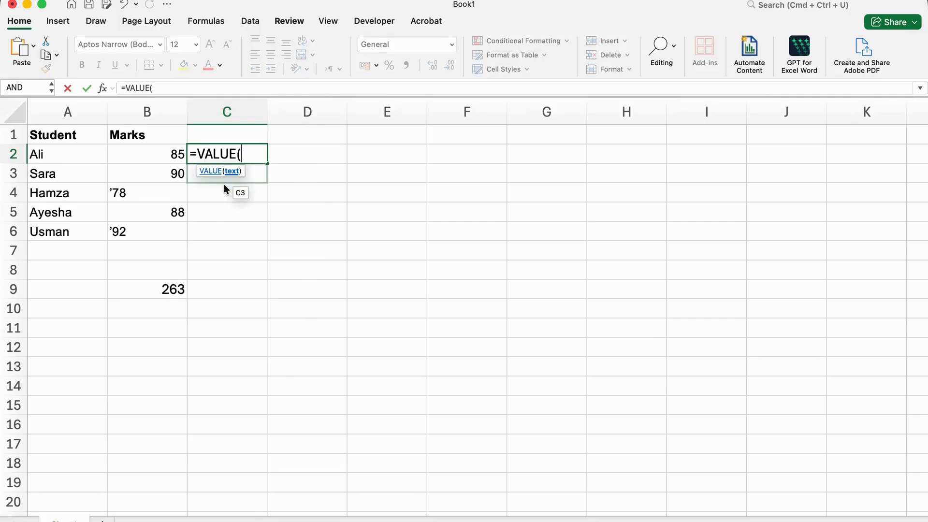
type("sub")
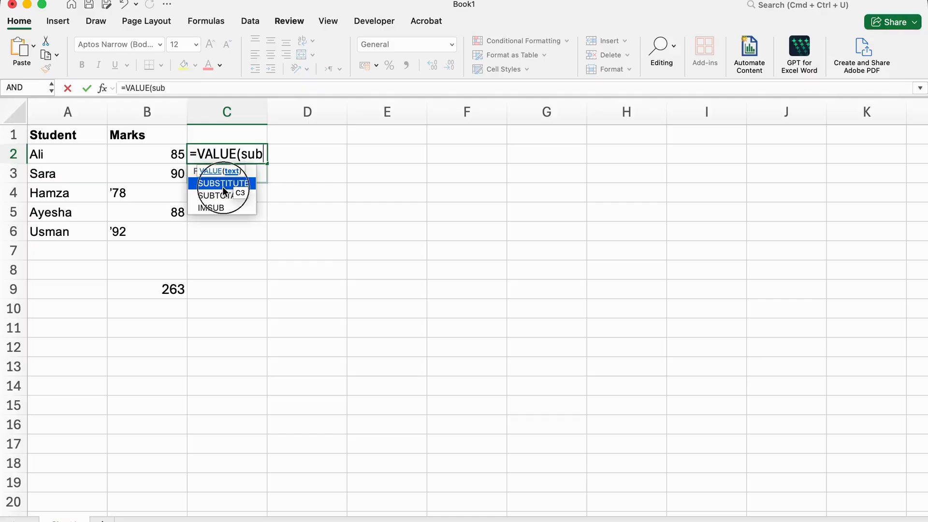
double_click(224, 184)
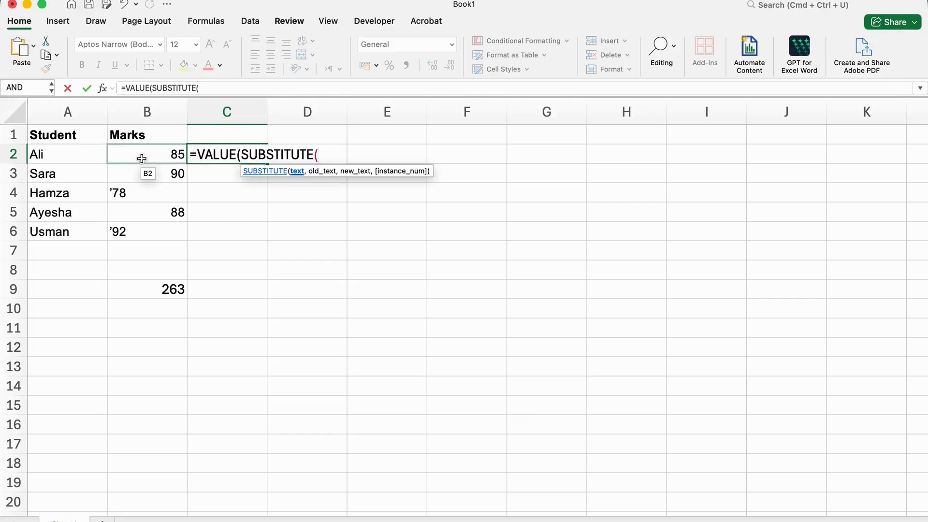
left_click_drag(141, 158, 137, 221)
type(",\"")
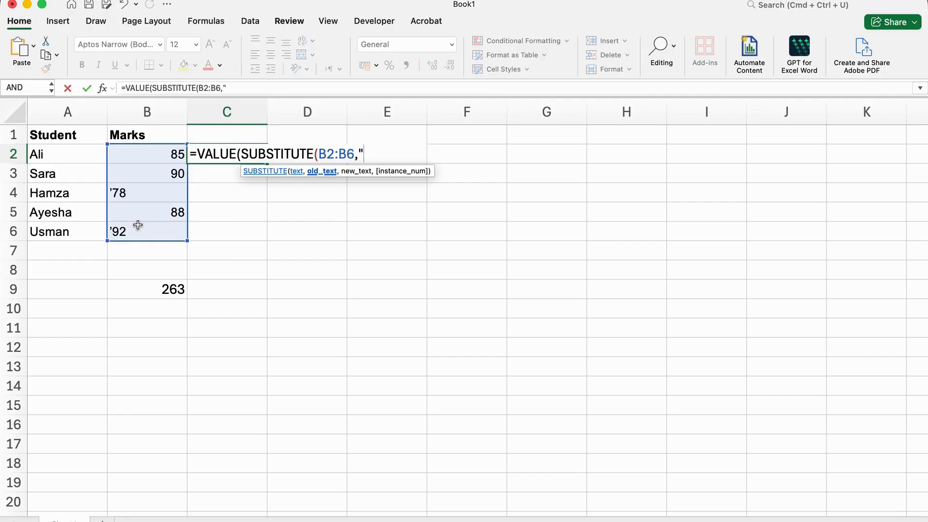
type("’\",\"\"")
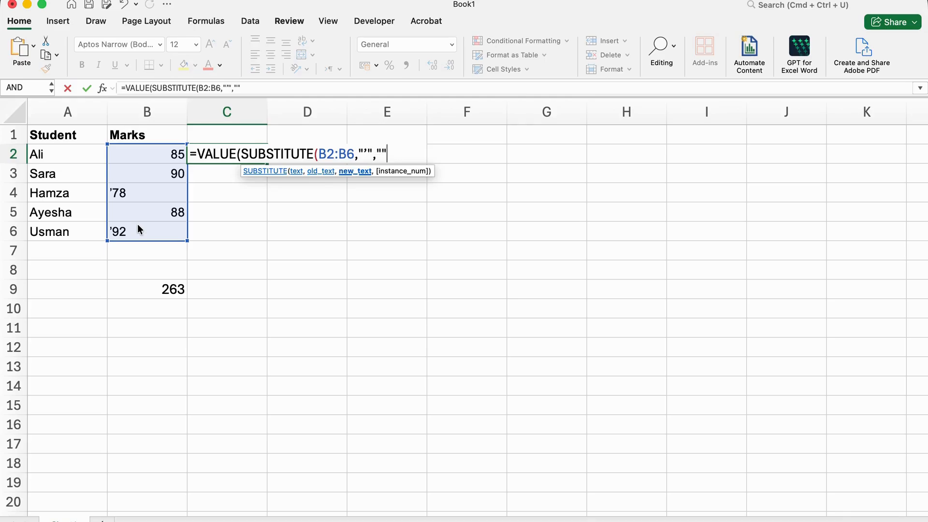
type(")")
key("Return")
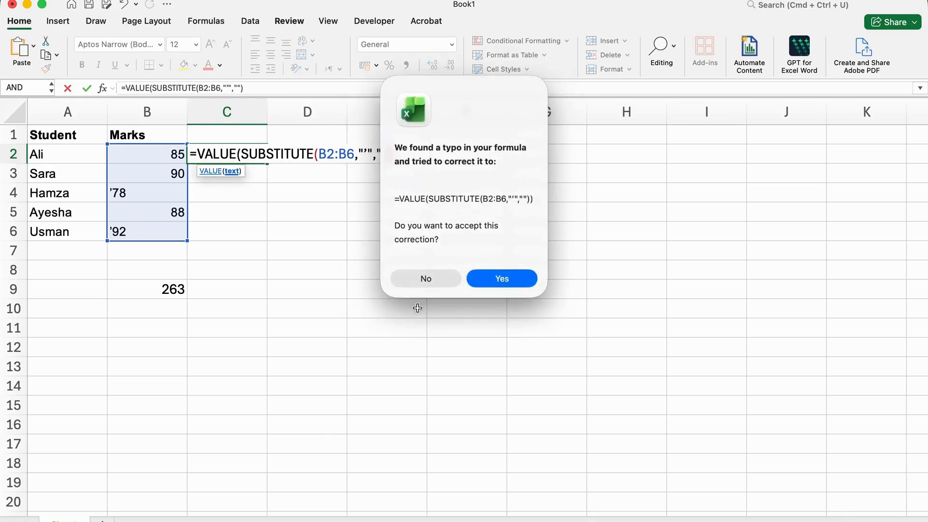
left_click(503, 283)
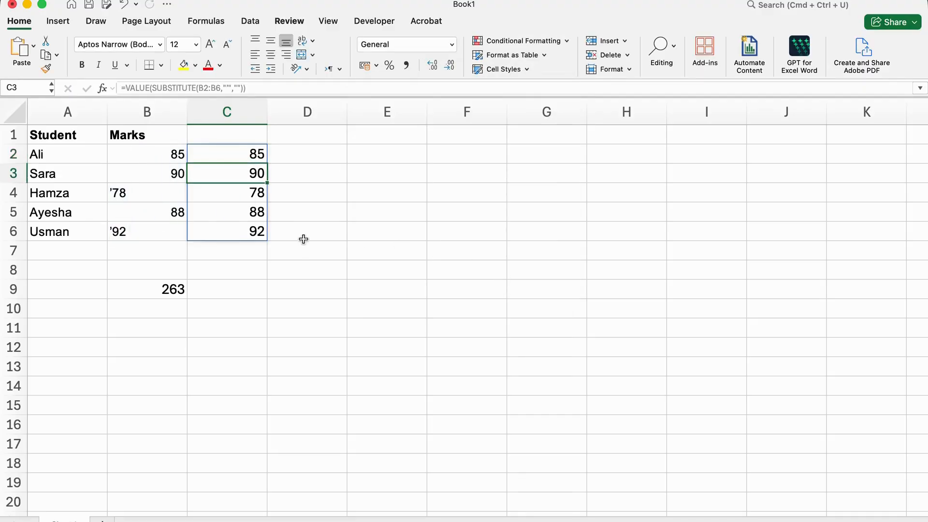
Total the cleaned marks in C2:C6 with the SUM function in cell C9.
left_click(302, 223)
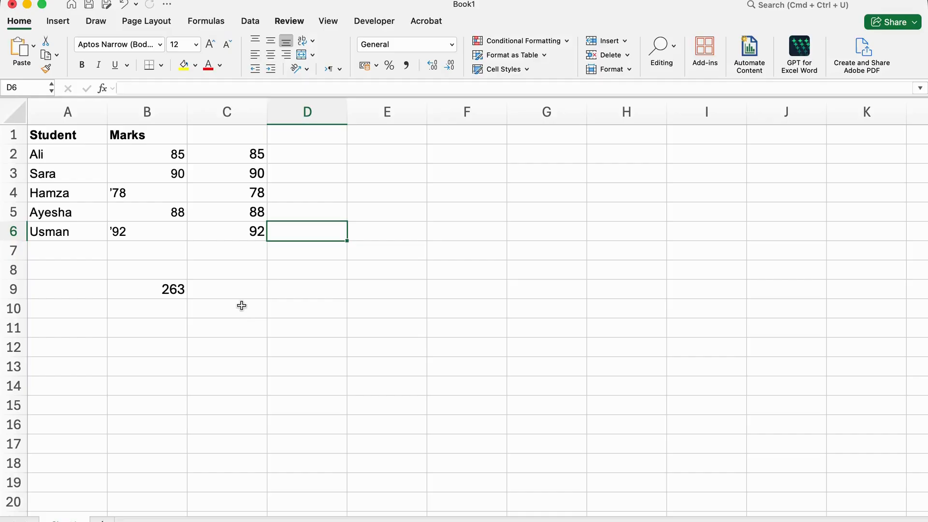
left_click(242, 289)
type("=sum")
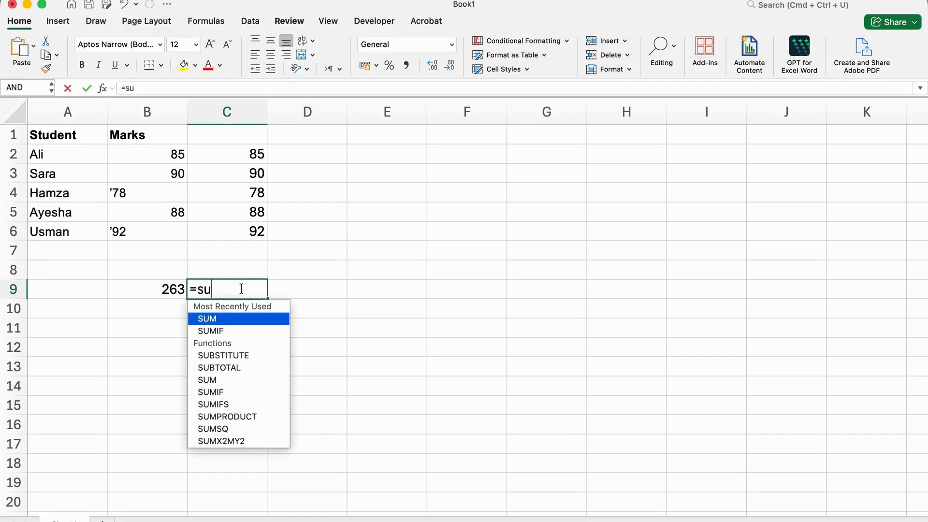
double_click(231, 318)
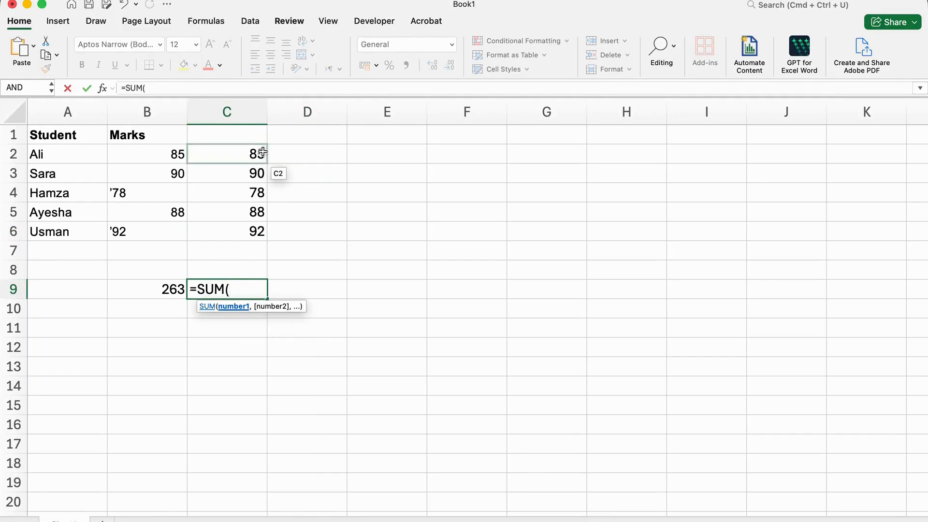
left_click_drag(251, 153, 260, 229)
key("Return")
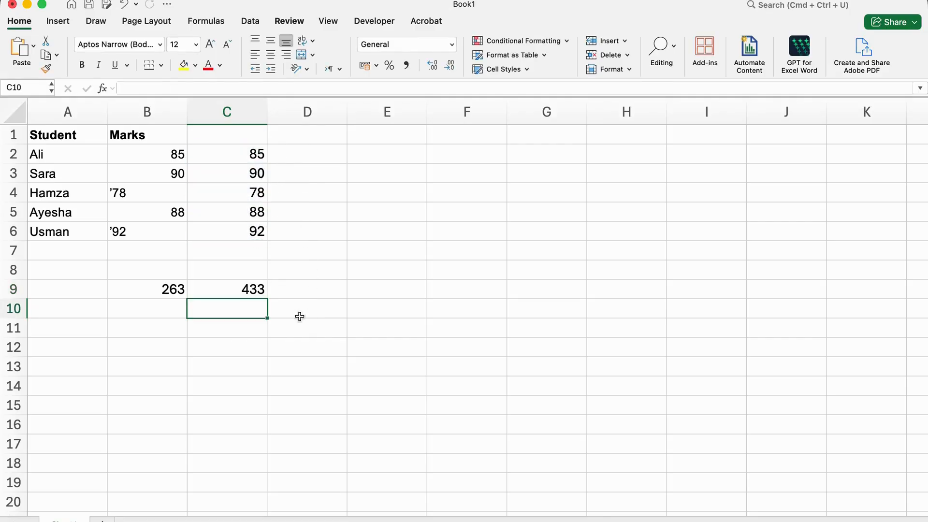
Clear the VALUE and SUBSTITUTE formula results from the range C2:C6.
left_click_drag(245, 155, 255, 232)
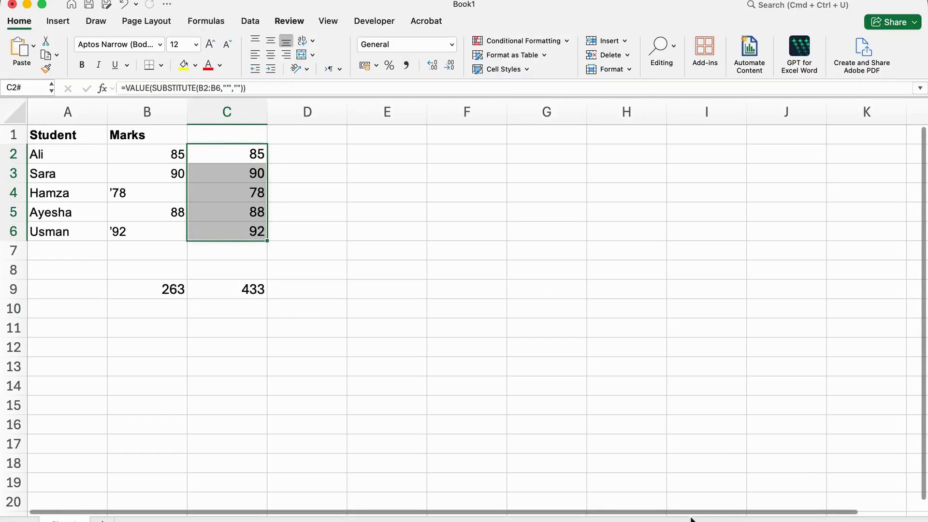
left_click(310, 232)
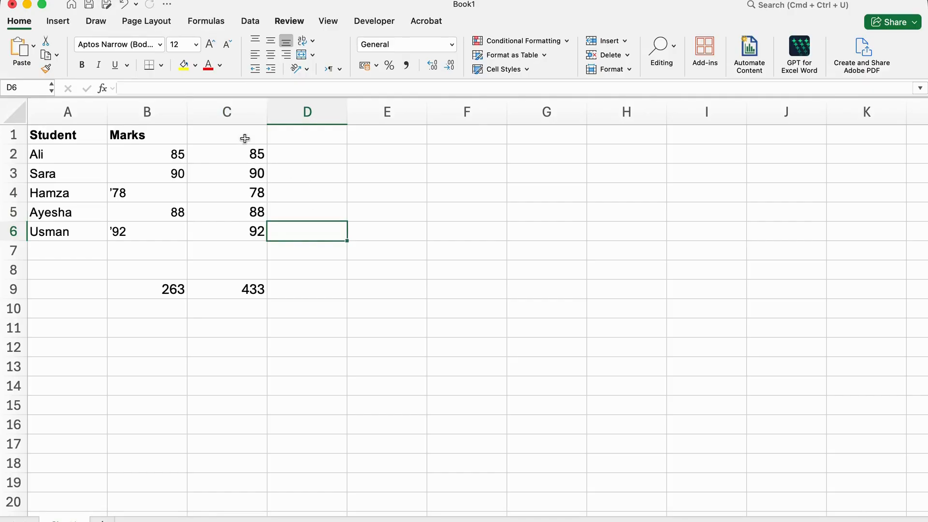
left_click_drag(235, 152, 235, 225)
key("Delete")
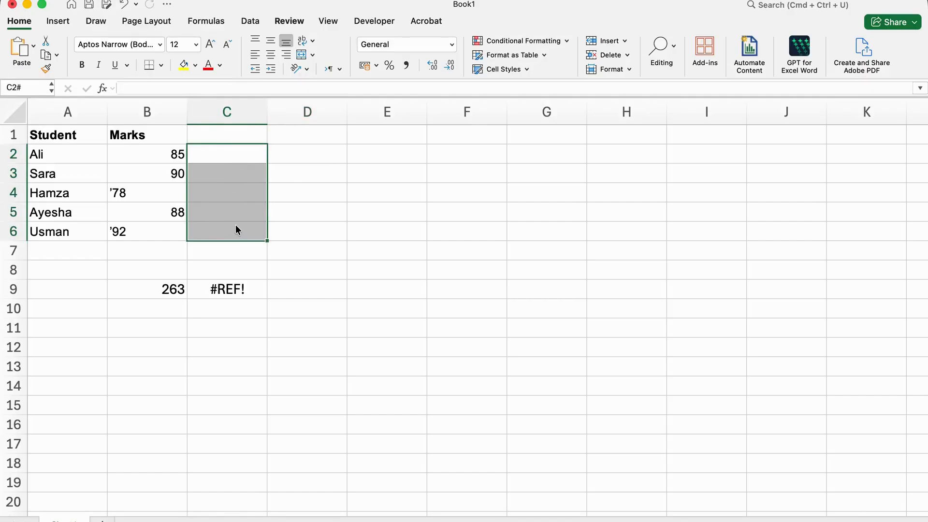
left_click(295, 168)
Enter =--SUBSTITUTE(B2:B6,"’","") in cell C2 to convert the marks to numbers.
left_click(252, 154)
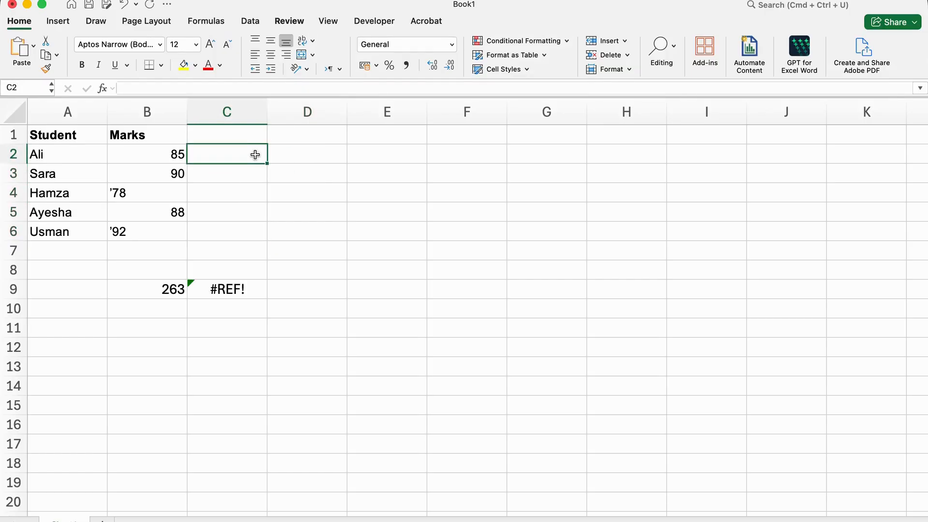
type("=")
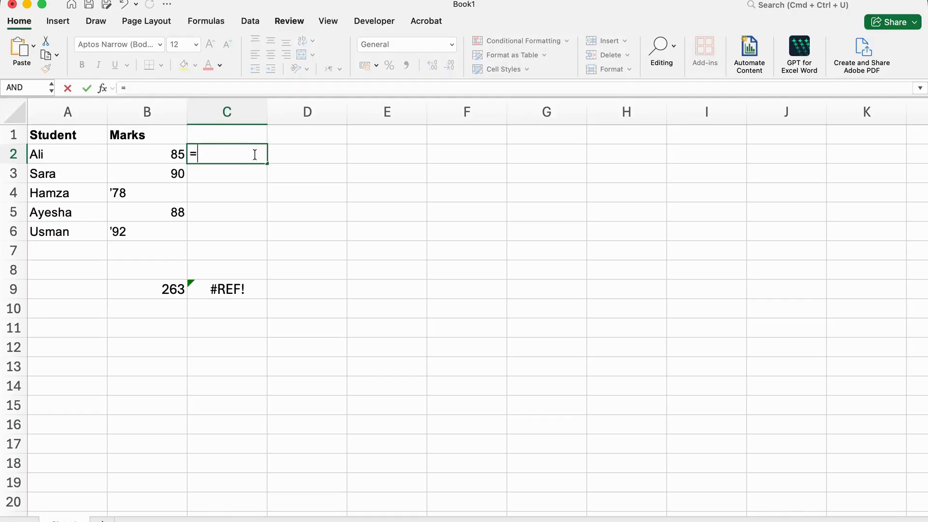
type("--sub")
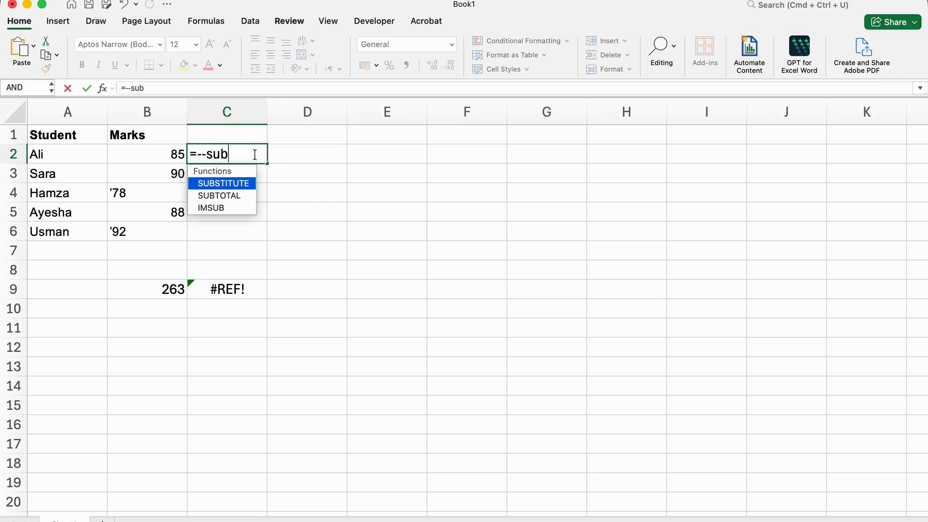
double_click(237, 187)
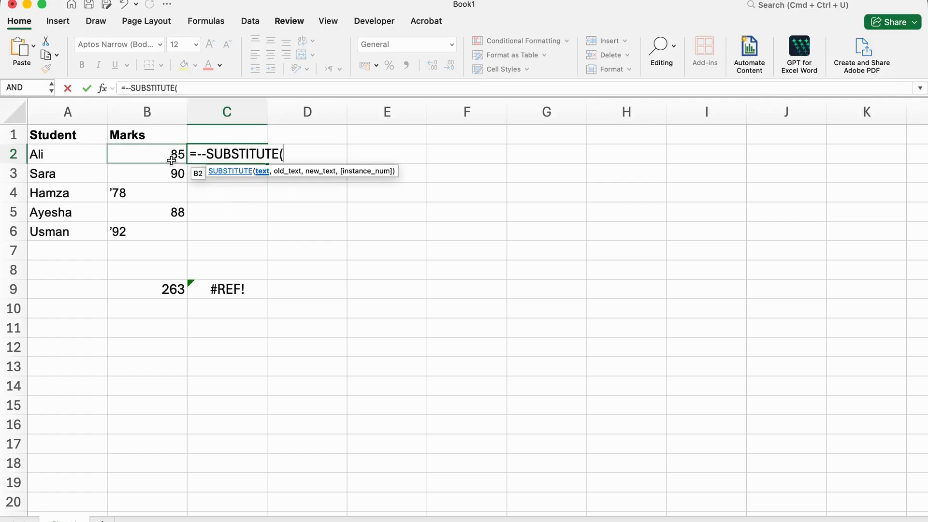
left_click_drag(172, 160, 172, 232)
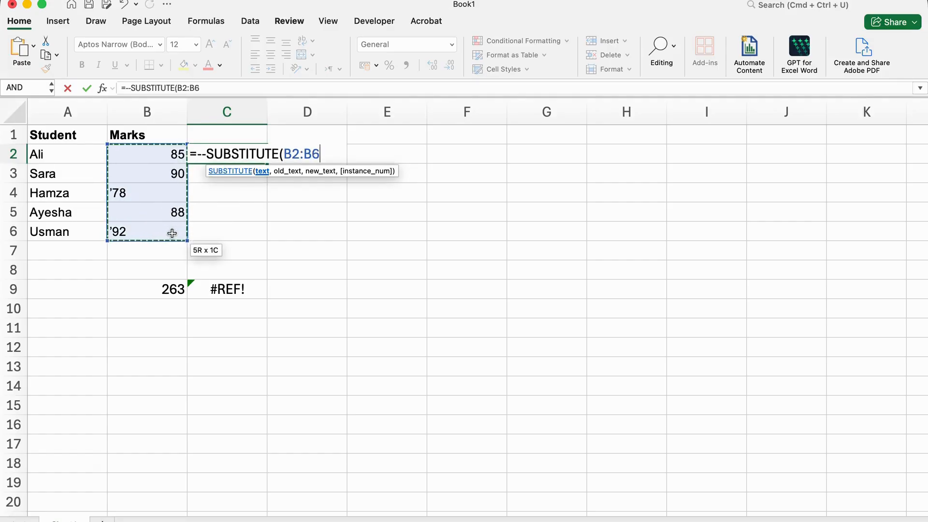
type(",\"’\",\"")
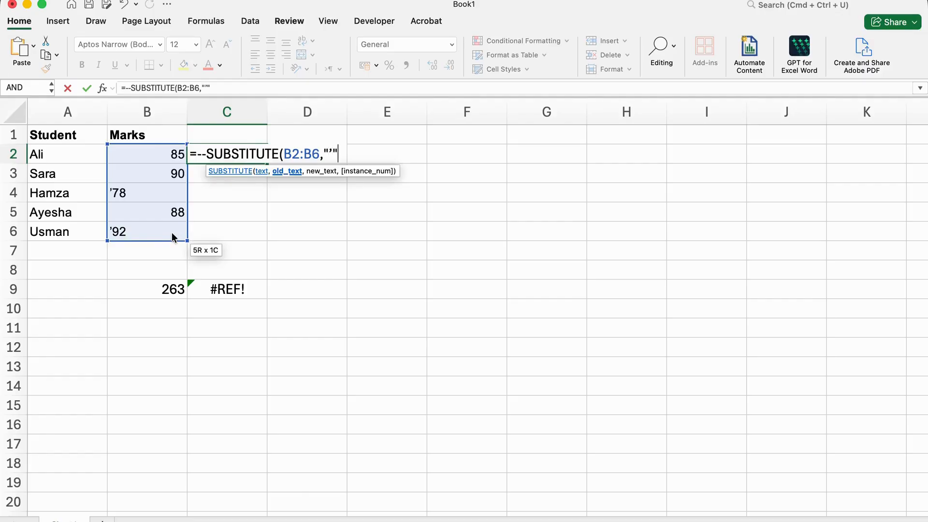
type("\")")
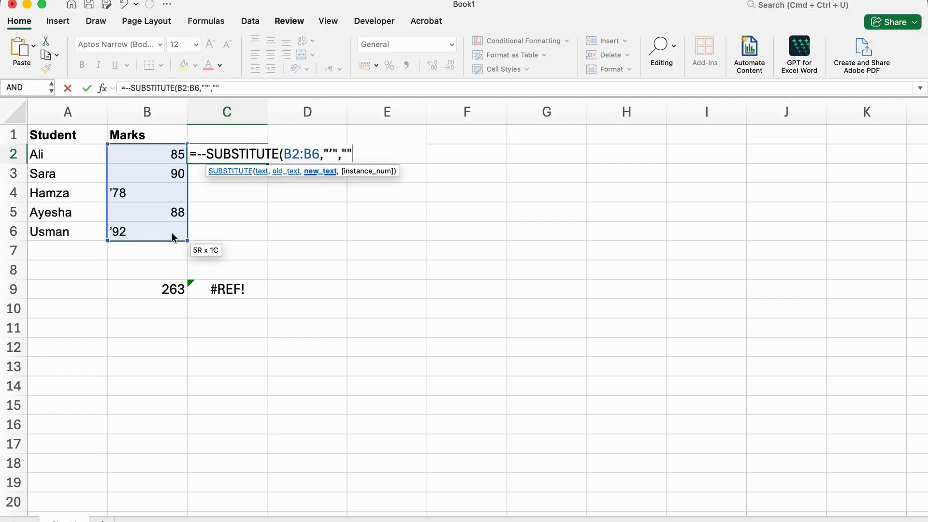
key("Return")
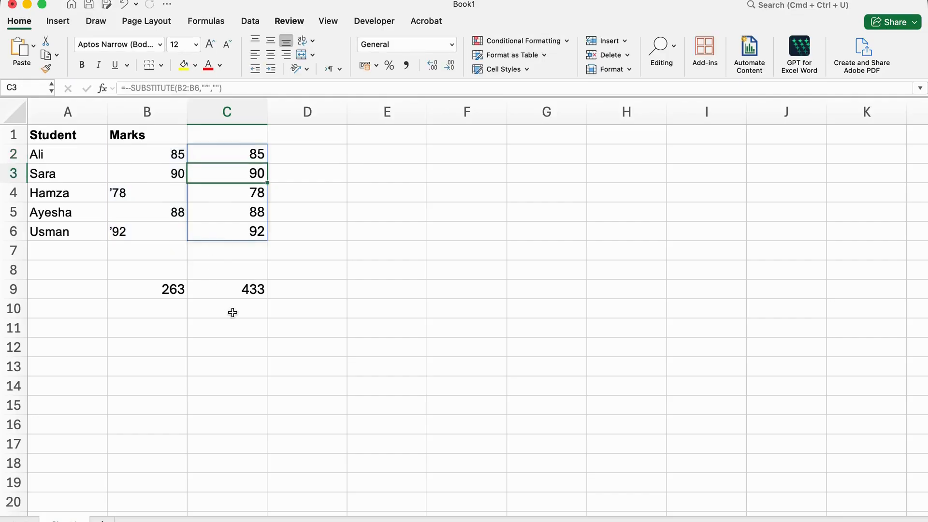
left_click(237, 304)
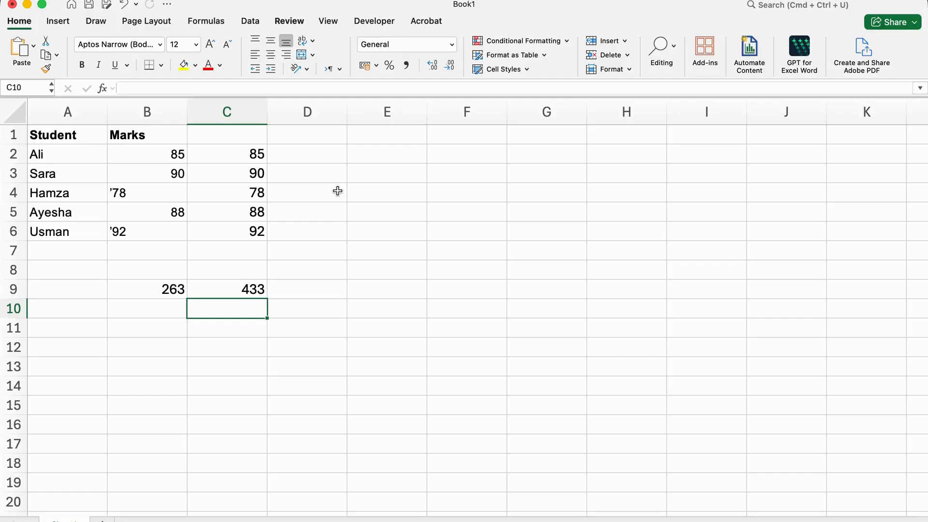
Clear the converted marks and their total from the range C2:C13.
left_click_drag(248, 157, 248, 236)
left_click(257, 375, "shift")
key("Delete")
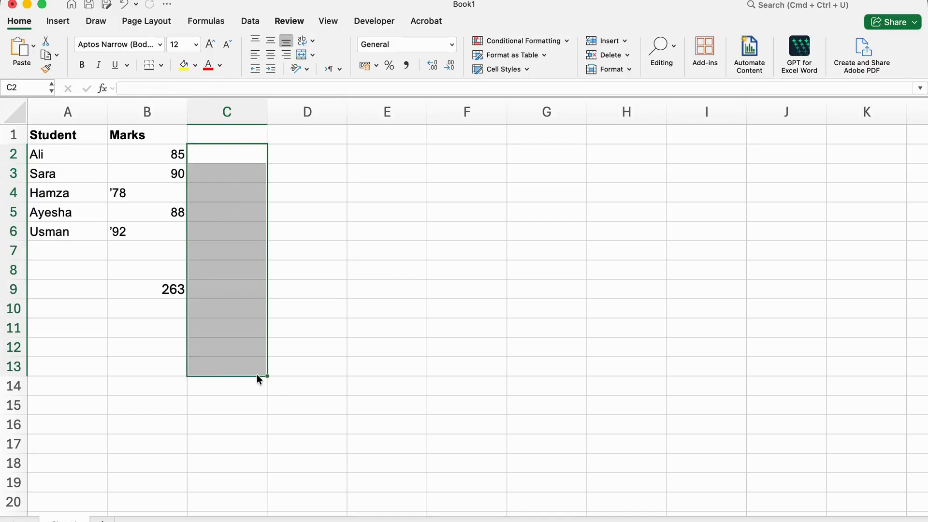
left_click(435, 249)
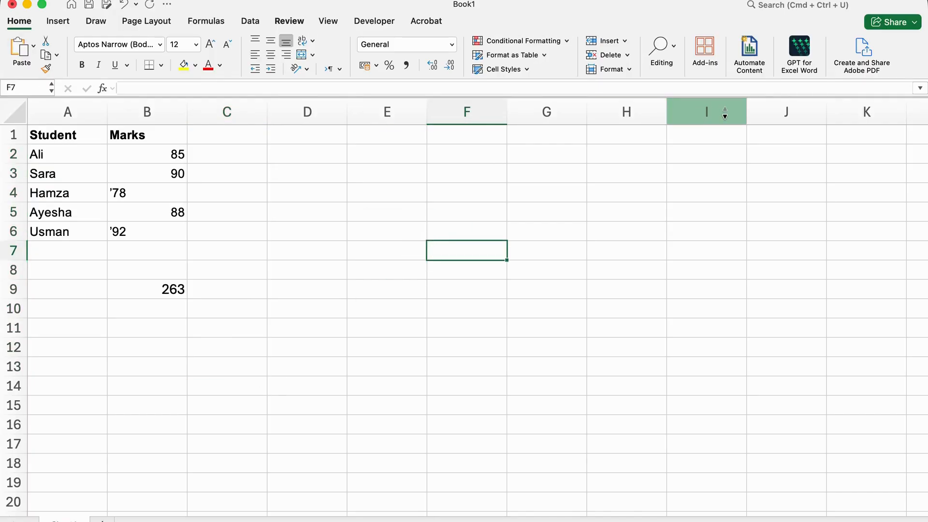
Use Find & Replace on the marks in B2:B6 to replace every apostrophe (’) with nothing, and select the total in B9.
left_click(114, 191)
left_click_drag(168, 152, 163, 229)
key("super+f")
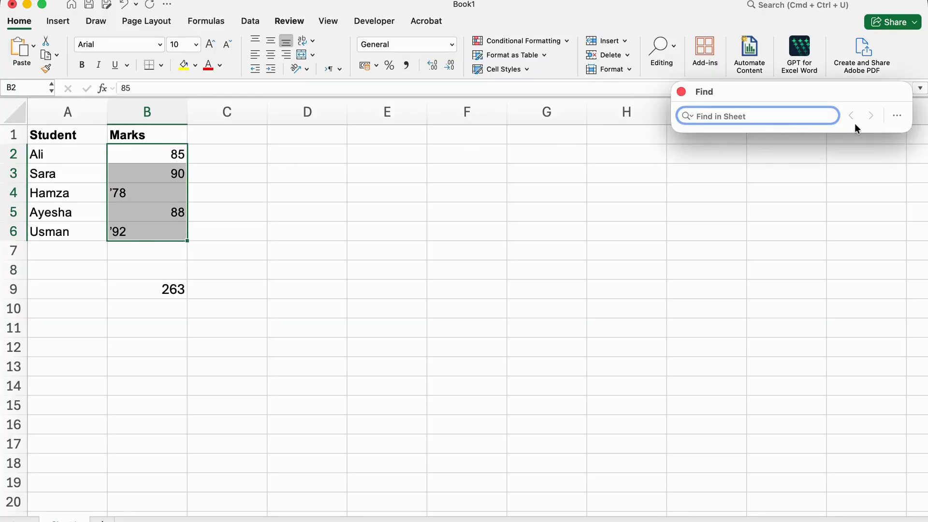
left_click(895, 115)
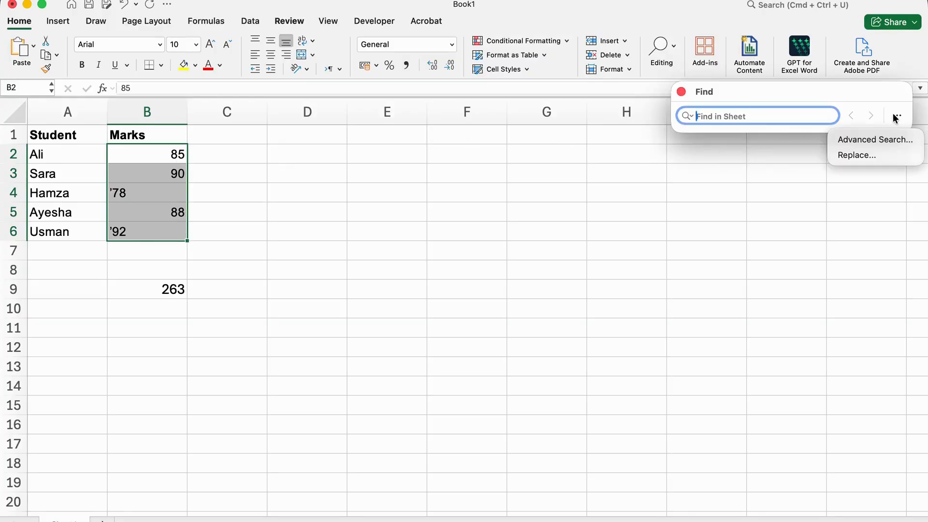
left_click(854, 157)
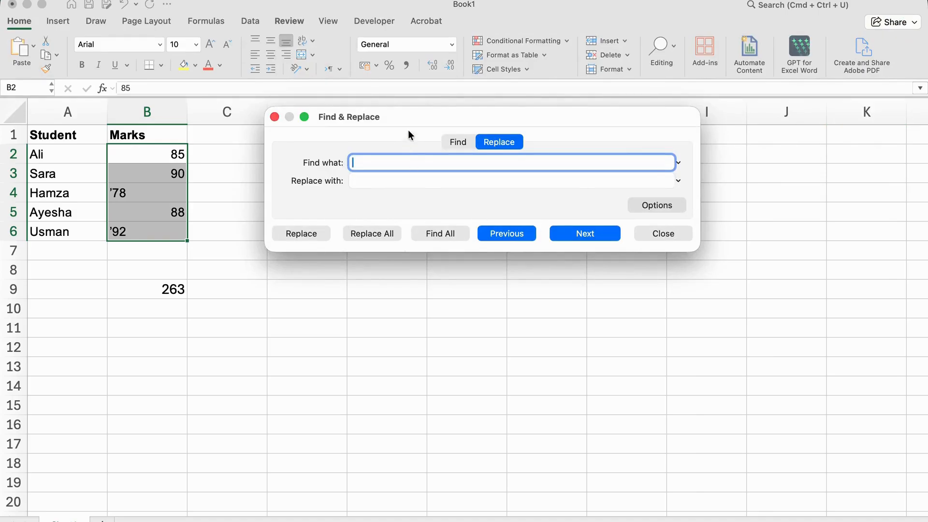
left_click_drag(408, 129, 479, 217)
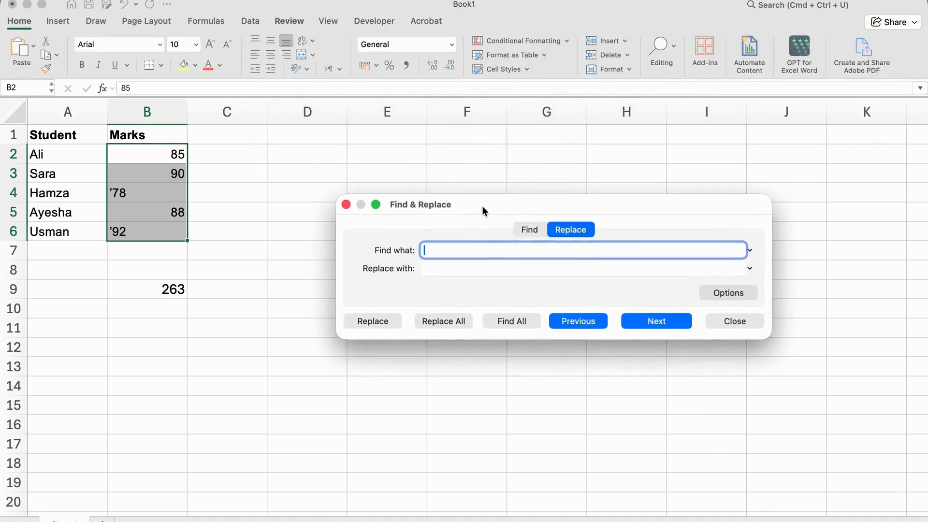
type("'")
left_click(447, 266)
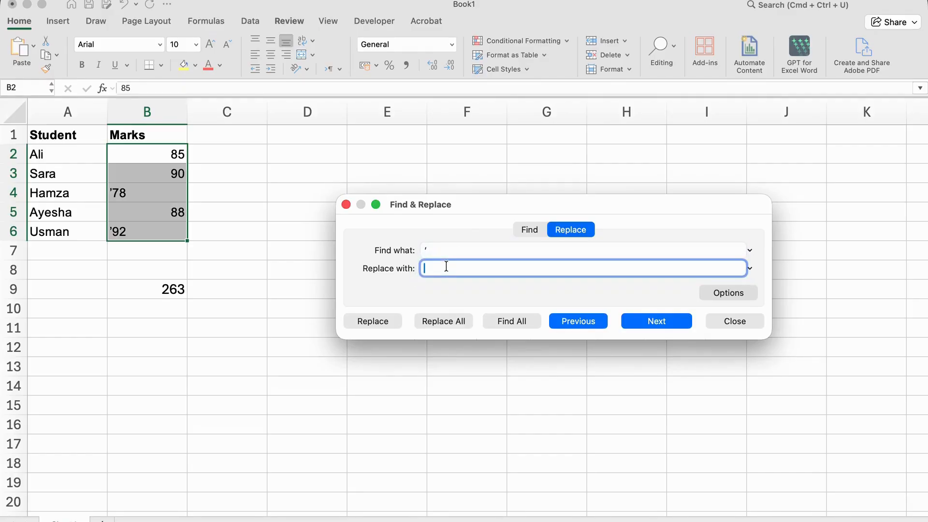
left_click(444, 320)
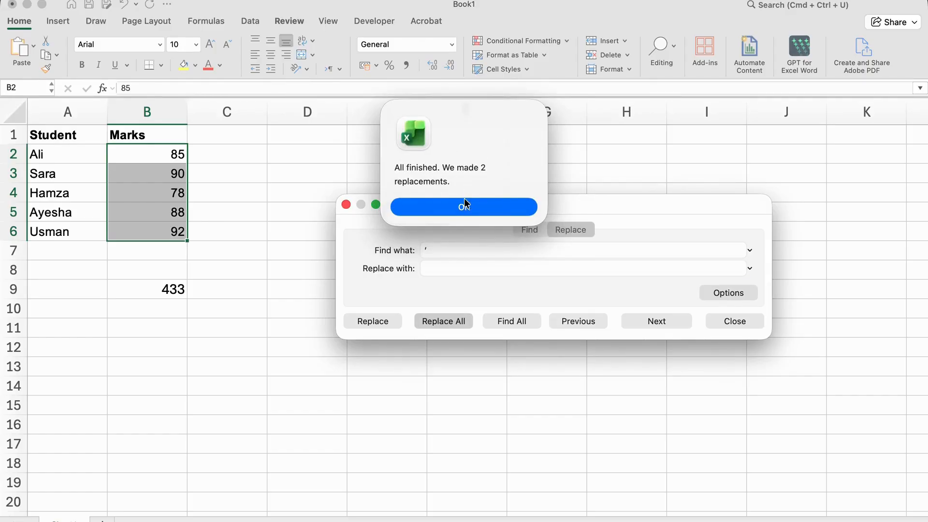
left_click(463, 206)
left_click(723, 319)
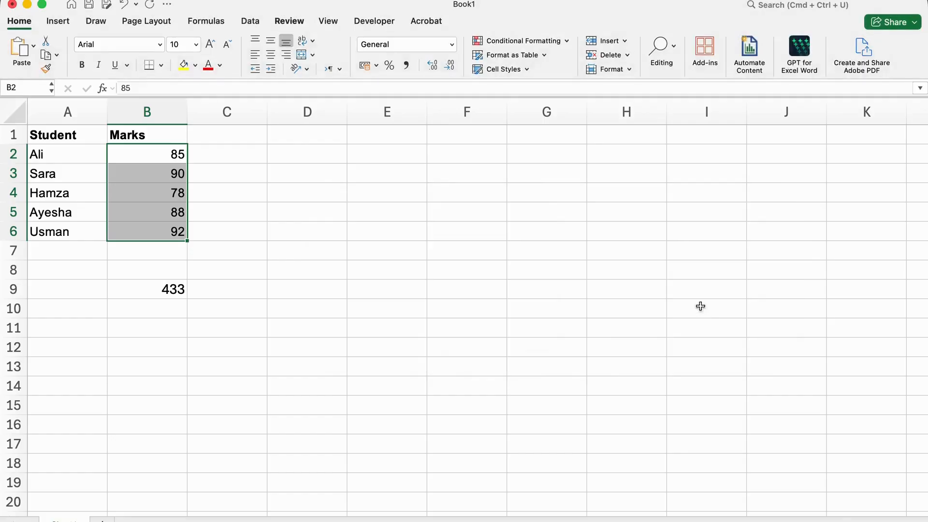
left_click(177, 291)
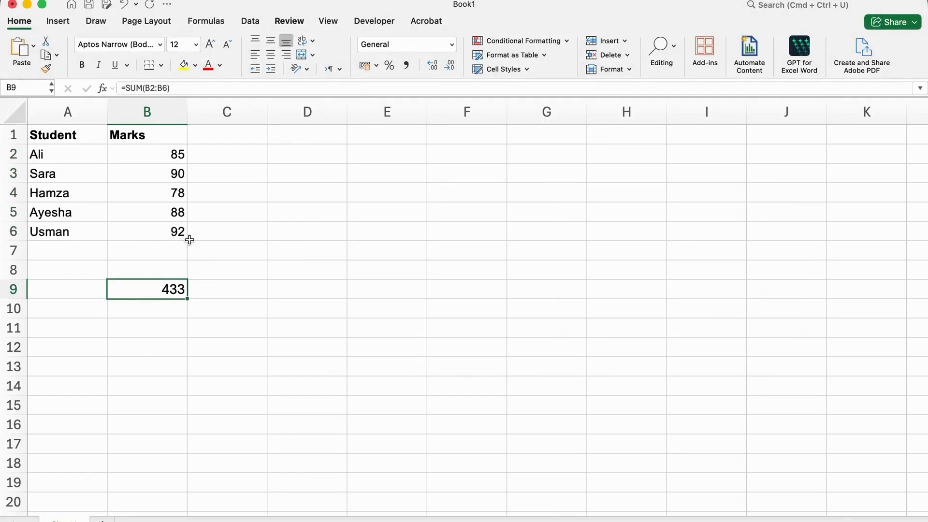